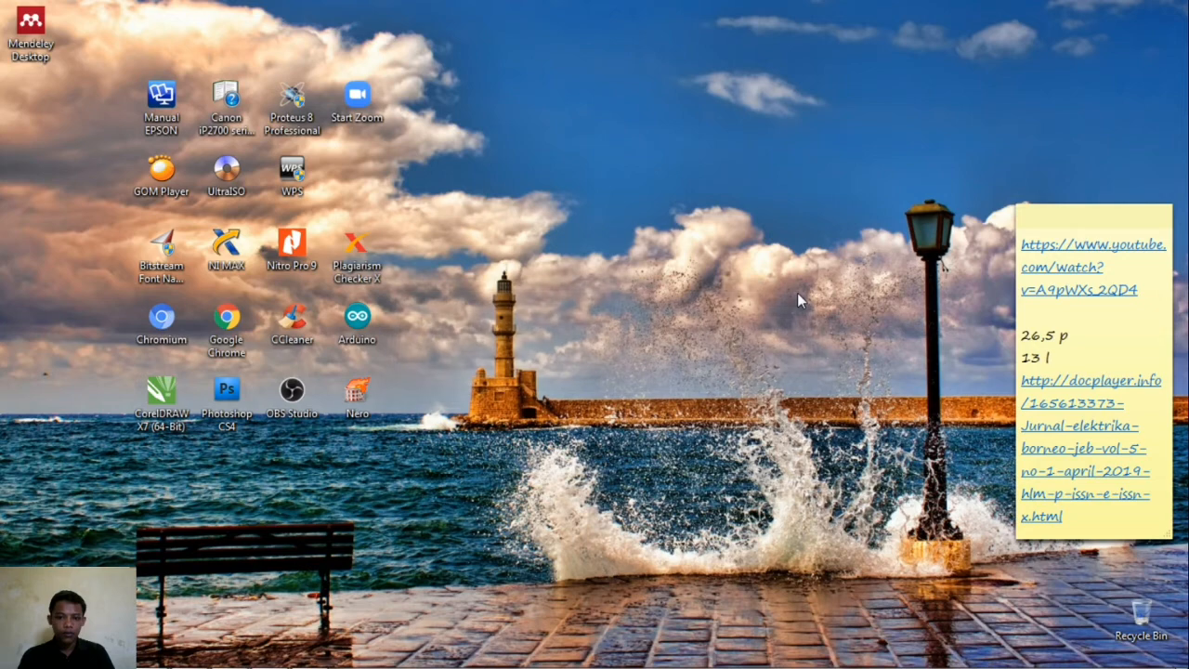
- Launch Mendeley Desktop from its desktop shortcut
left_click_drag(58, 53, 369, 108)
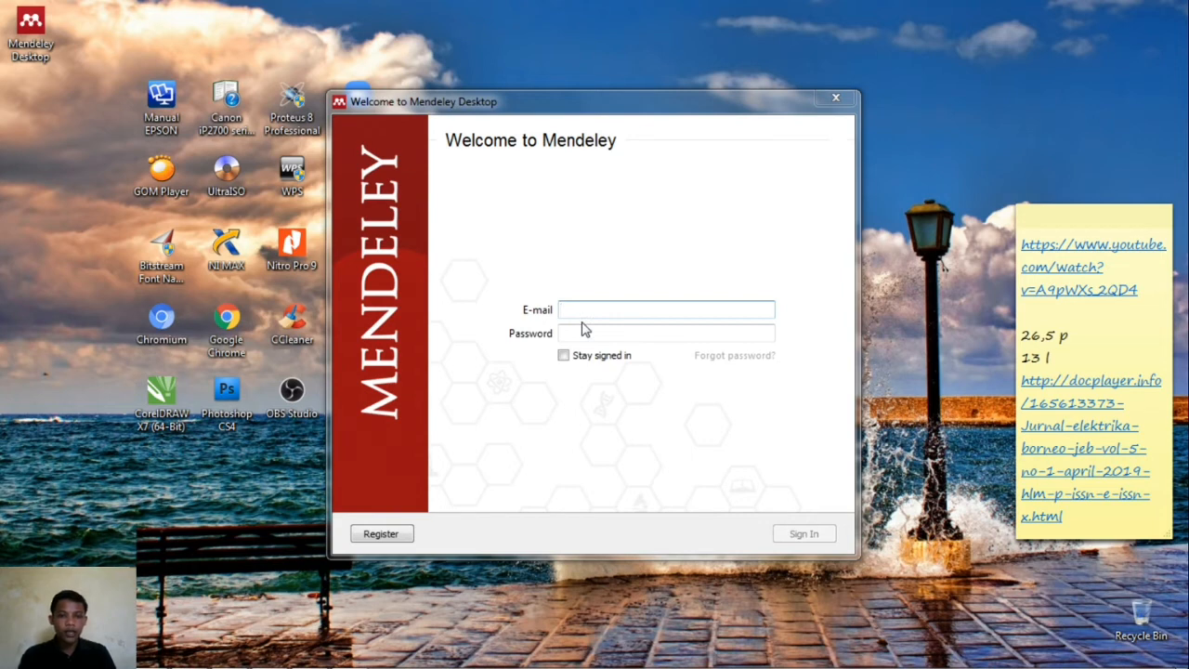
- Choose Register in the Welcome to Mendeley window to create a new account
left_click(392, 535)
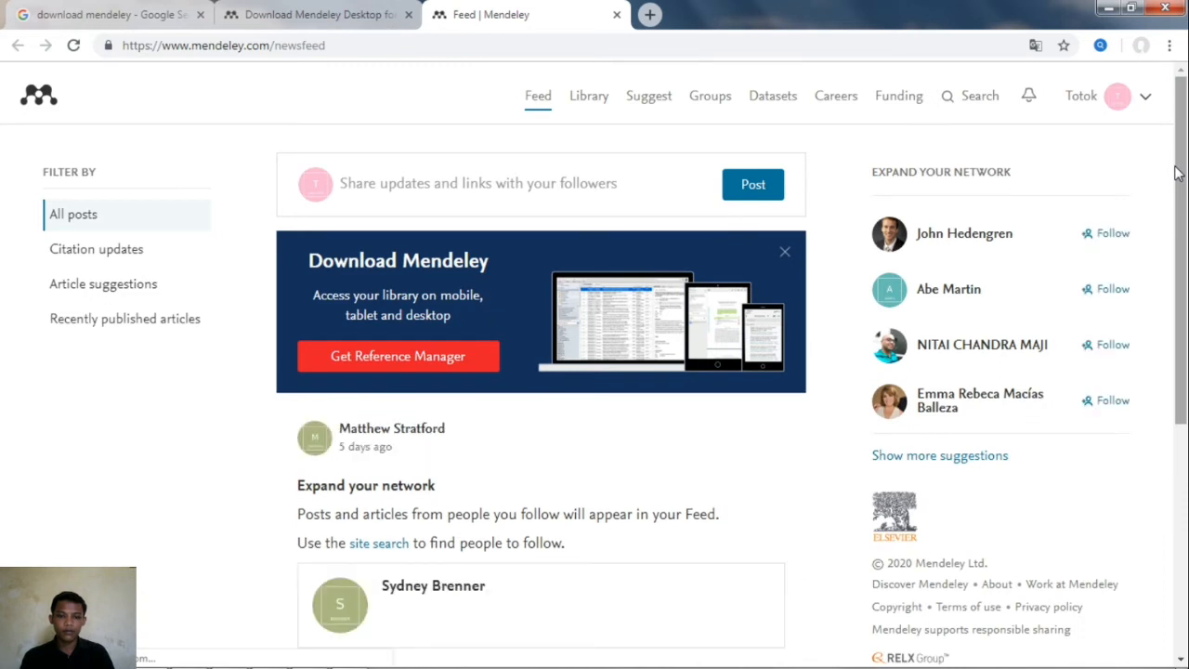
- Scroll the Mendeley web feed, then minimize Chrome to return to the sign-in window
left_click_drag(1182, 157, 1184, 126)
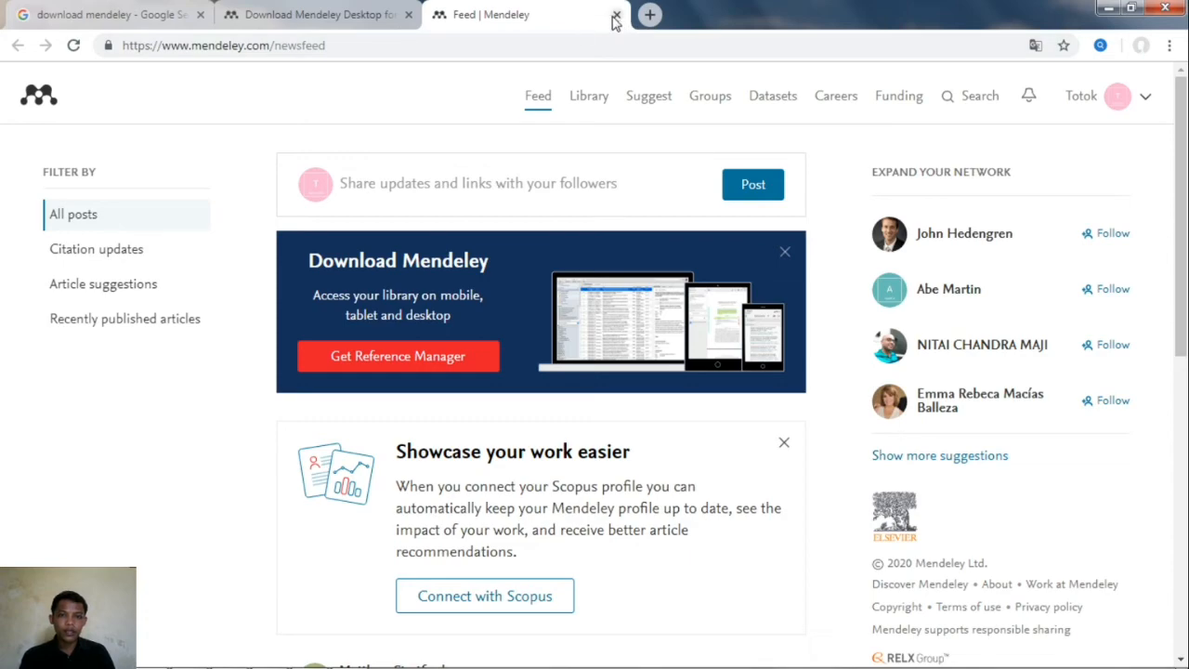
left_click(1108, 8)
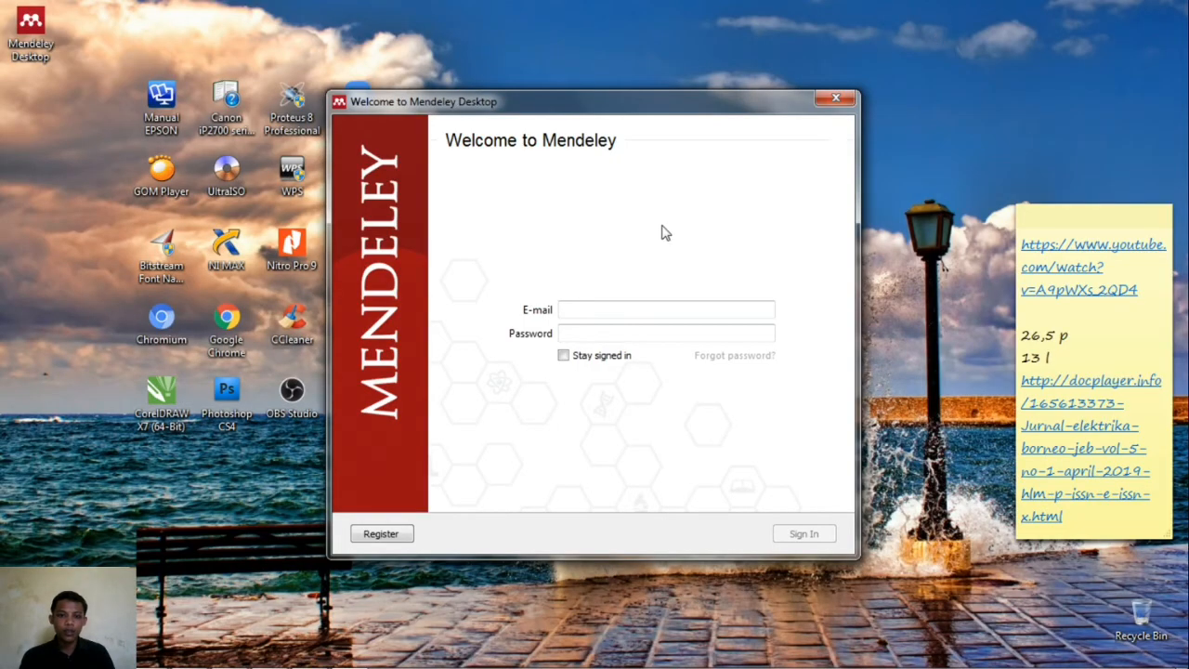
- Enter the account e-mail and password in the welcome window and sign in
left_click(622, 311)
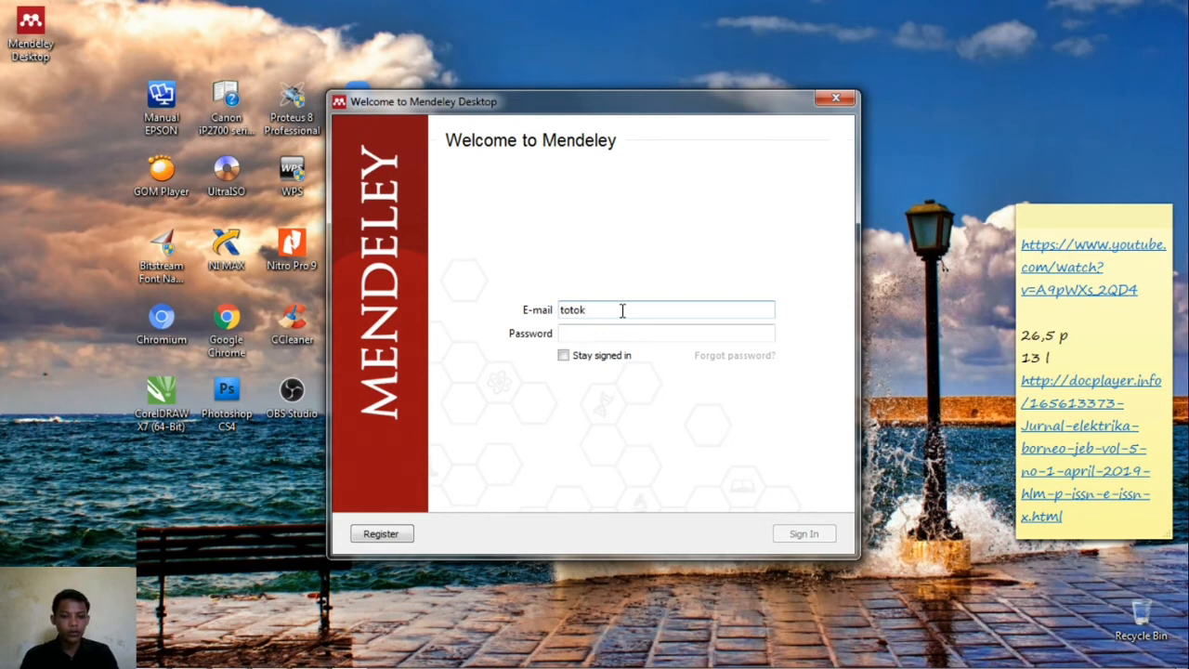
left_click(613, 334)
type("*********")
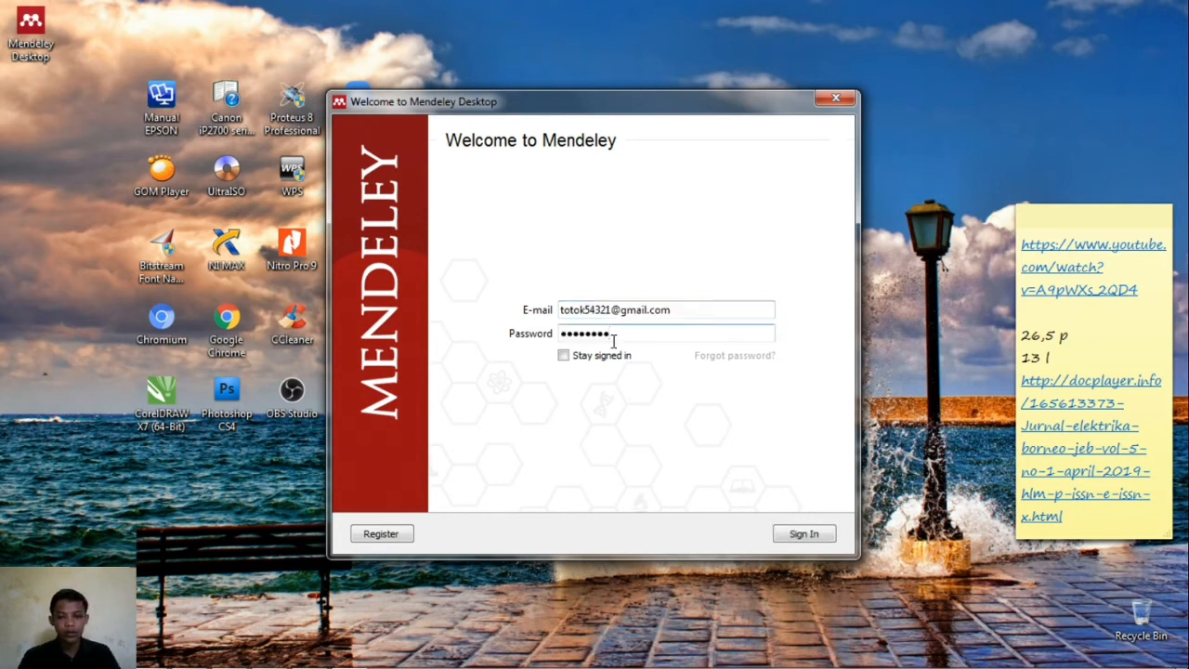
left_click(824, 537)
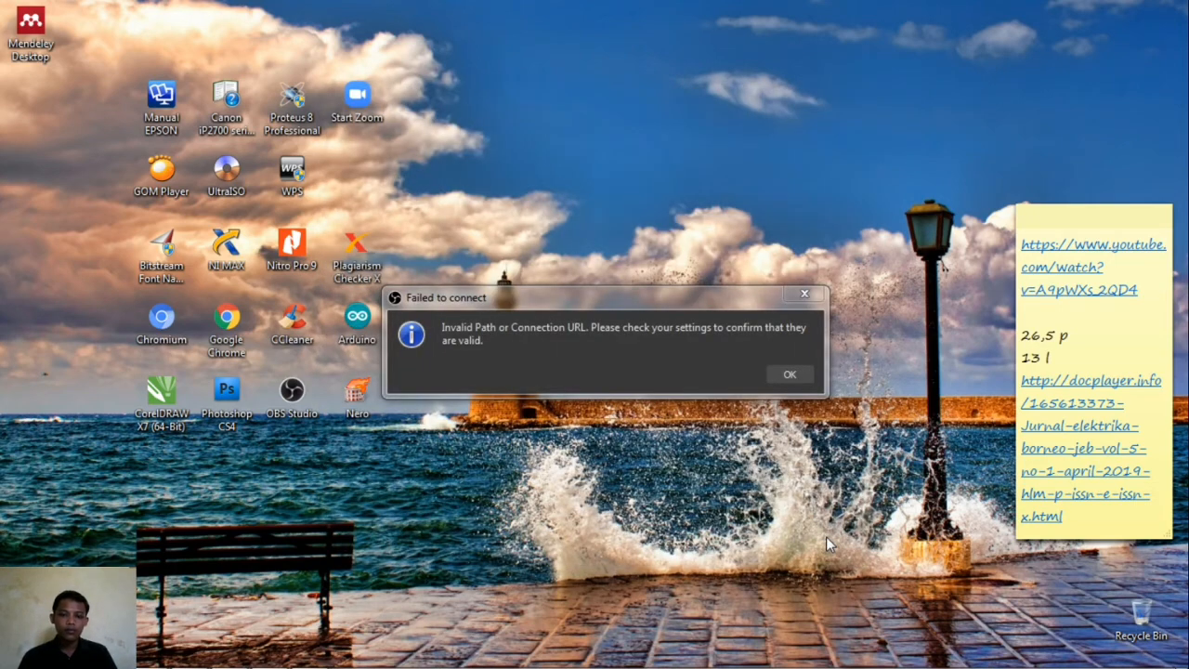
- Dismiss the Failed to connect error and wait for the Mendeley library to open
left_click(809, 297)
mouse_move(347, 665)
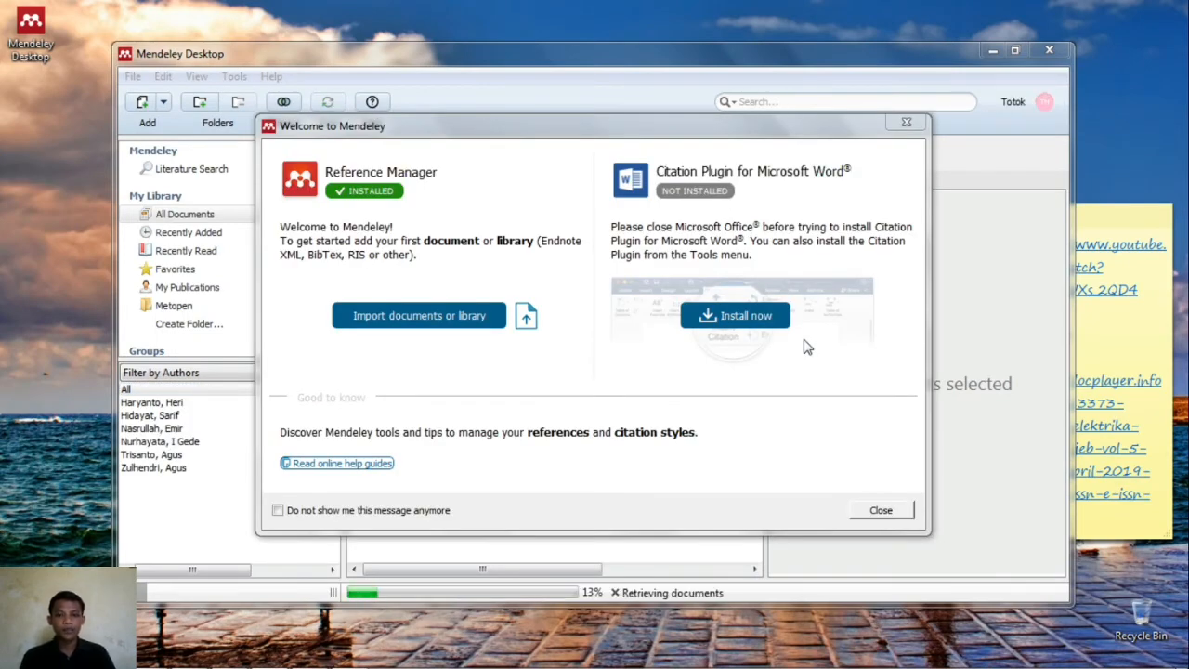
- Close the Welcome dialog and the Add and Create tip, then open the Tools menu
left_click(880, 510)
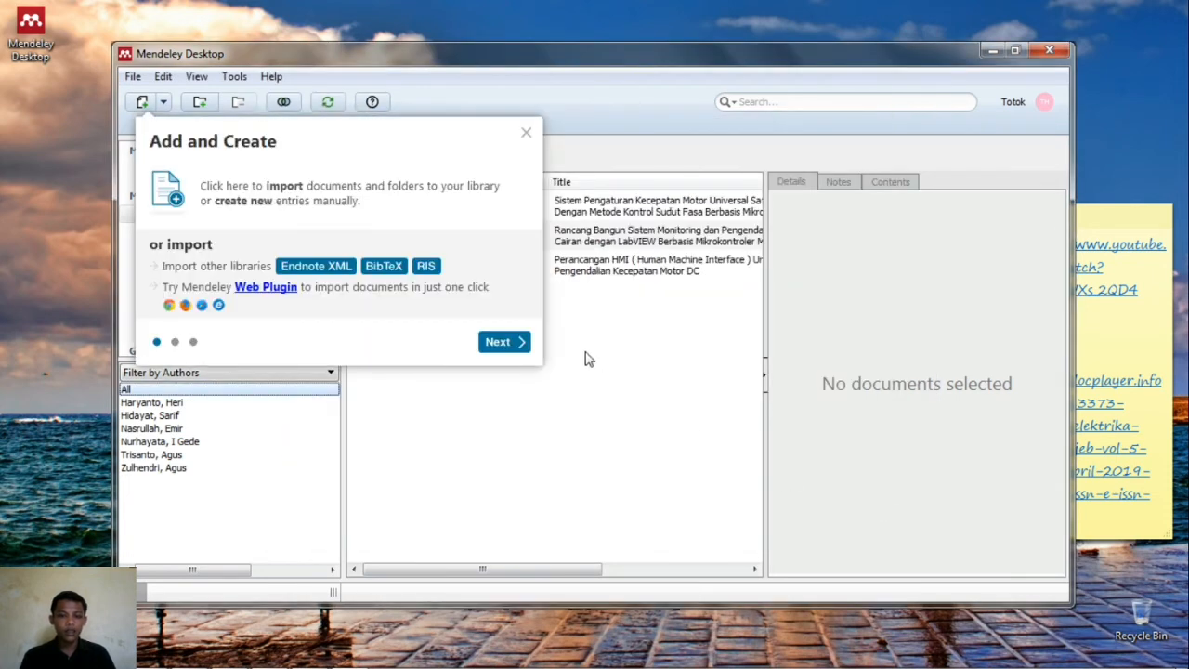
left_click(526, 132)
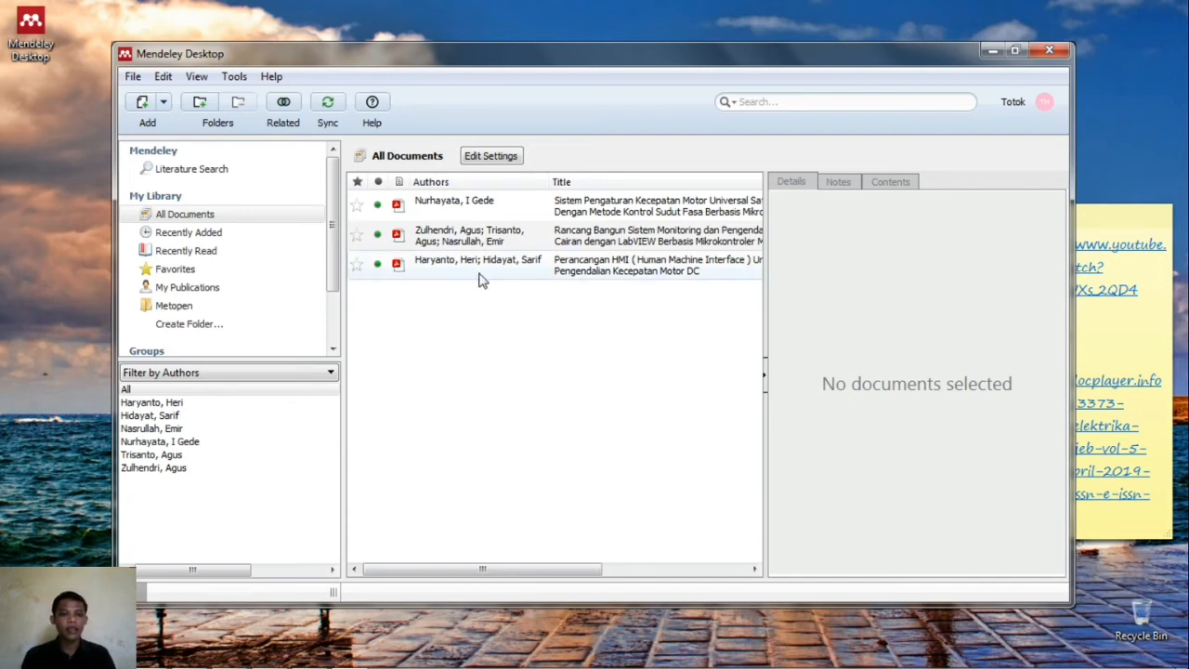
left_click(234, 77)
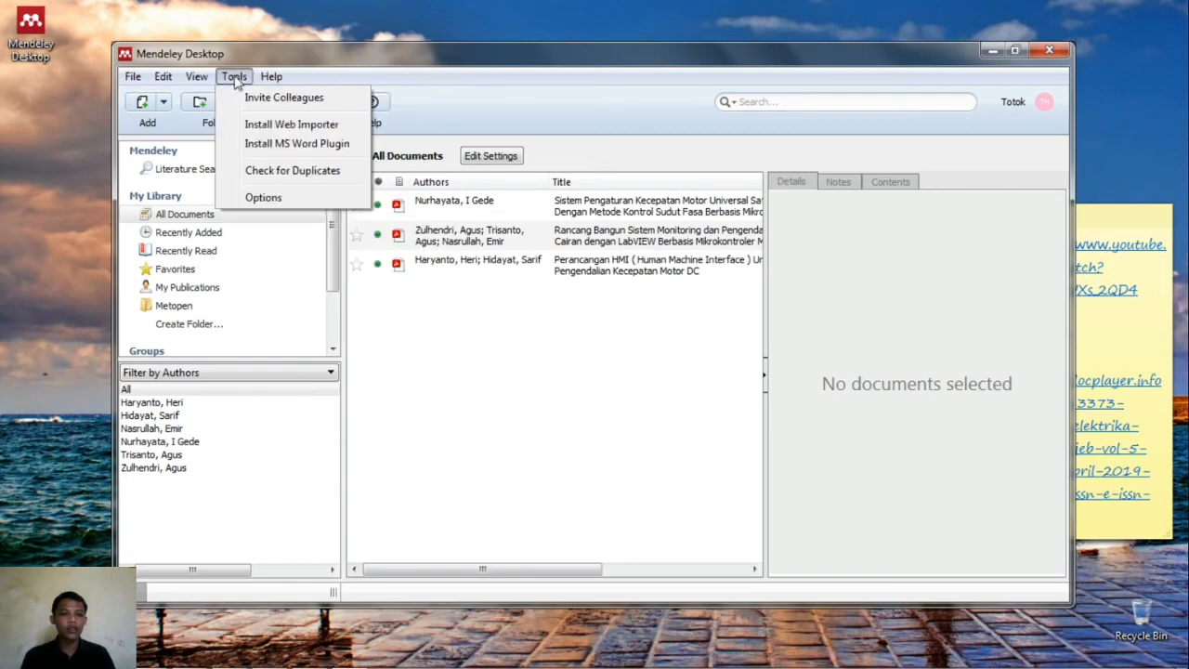
- Attempt Install MS Word Plugin, letting Mendeley close Word, and dismiss the failure message
left_click(289, 149)
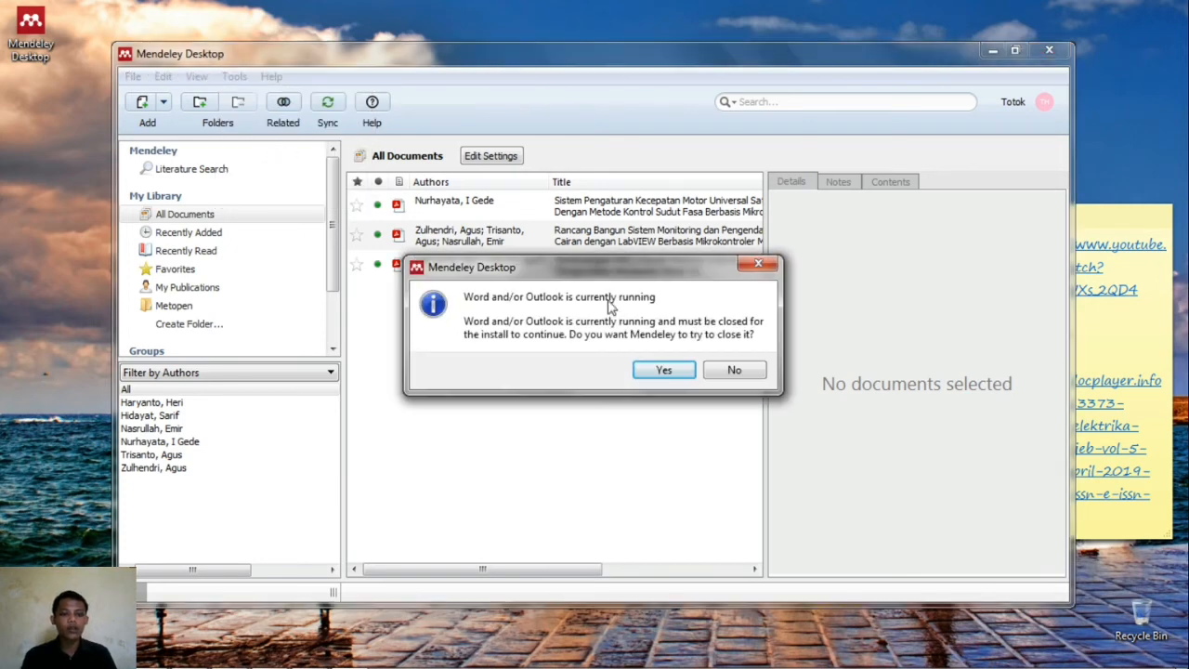
left_click(665, 370)
left_click(729, 369)
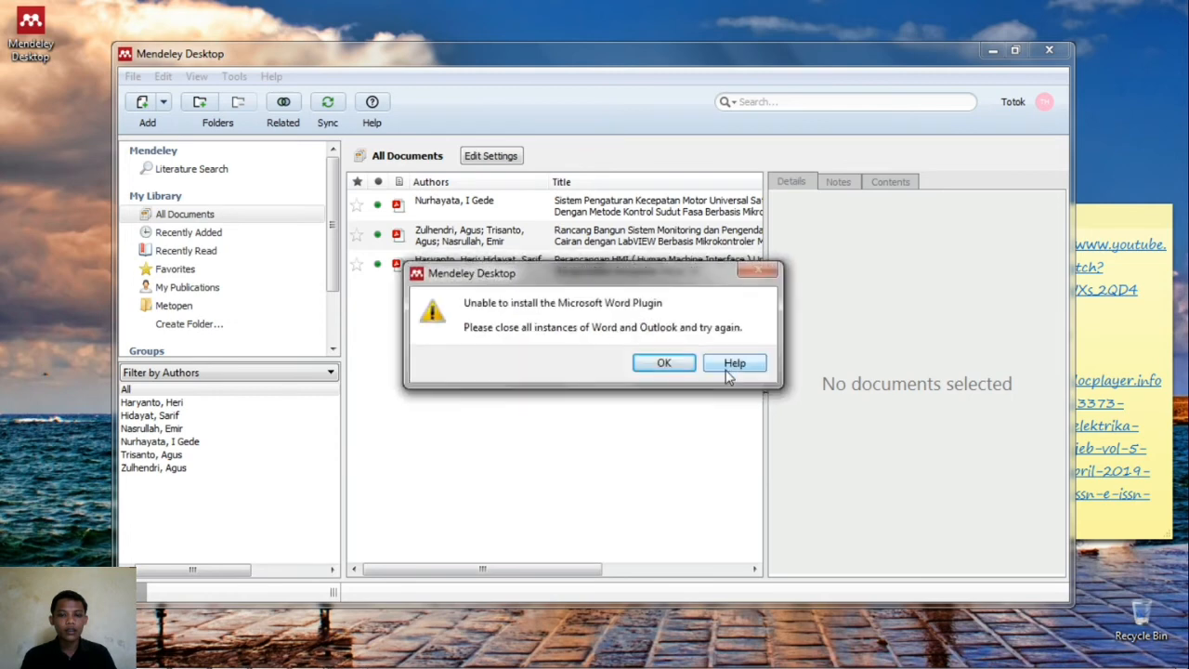
left_click(678, 366)
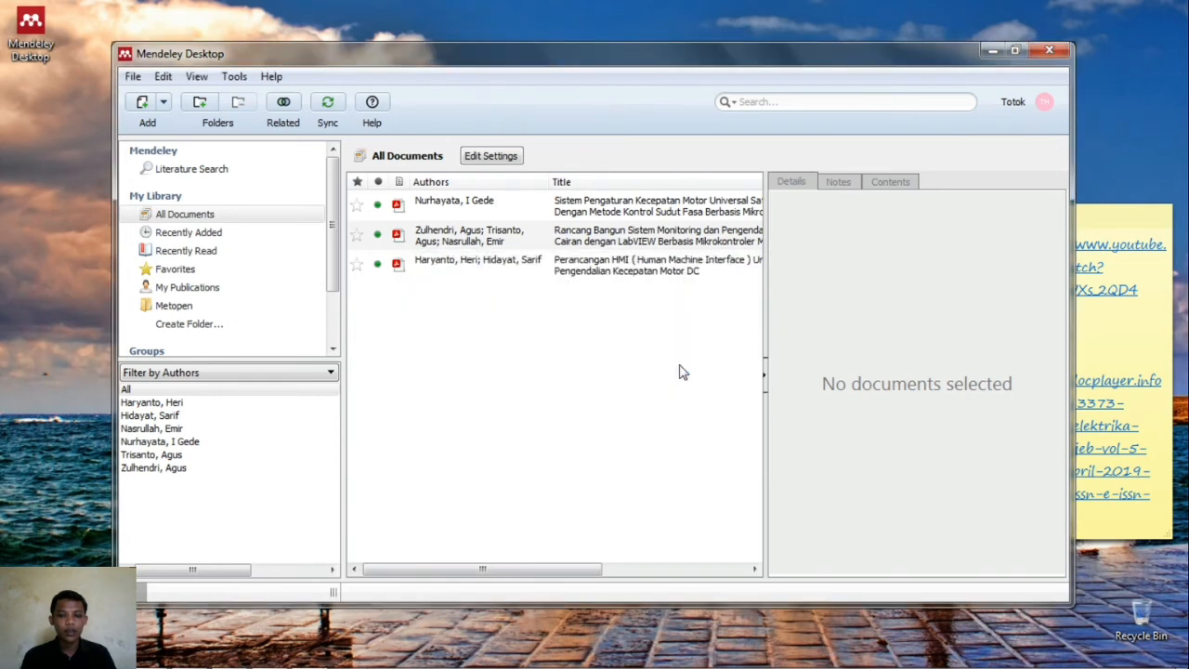
- Retry Install MS Word Plugin from Tools and acknowledge the Plugin Installed message
left_click(233, 78)
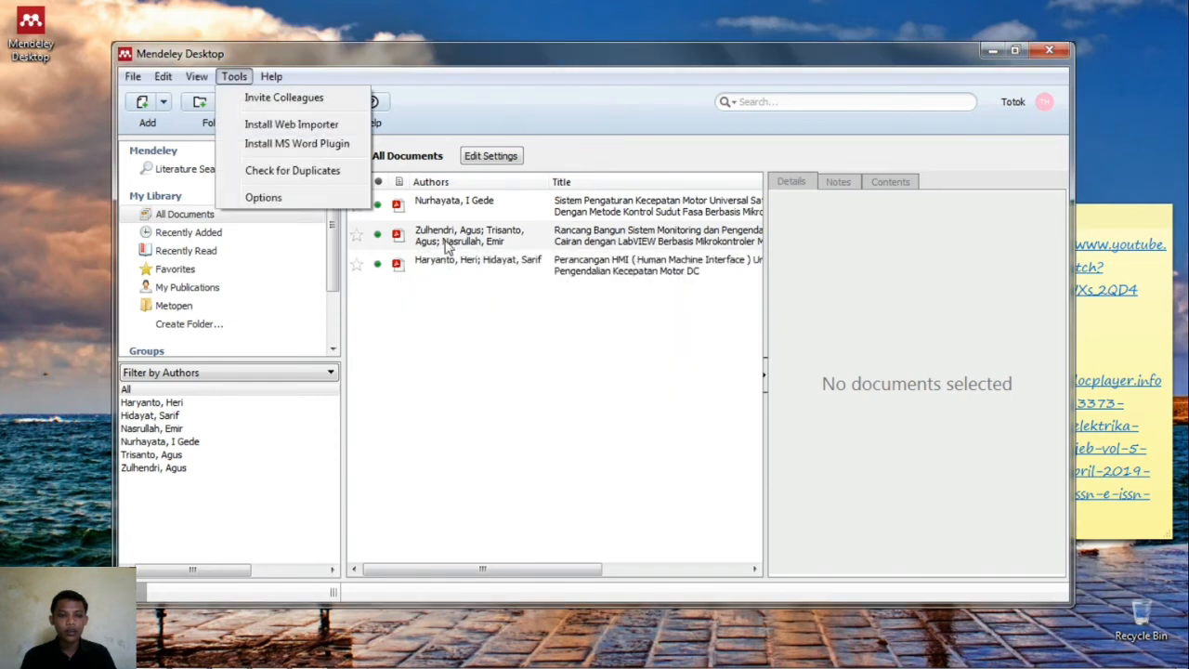
left_click(539, 359)
left_click(234, 78)
left_click(289, 147)
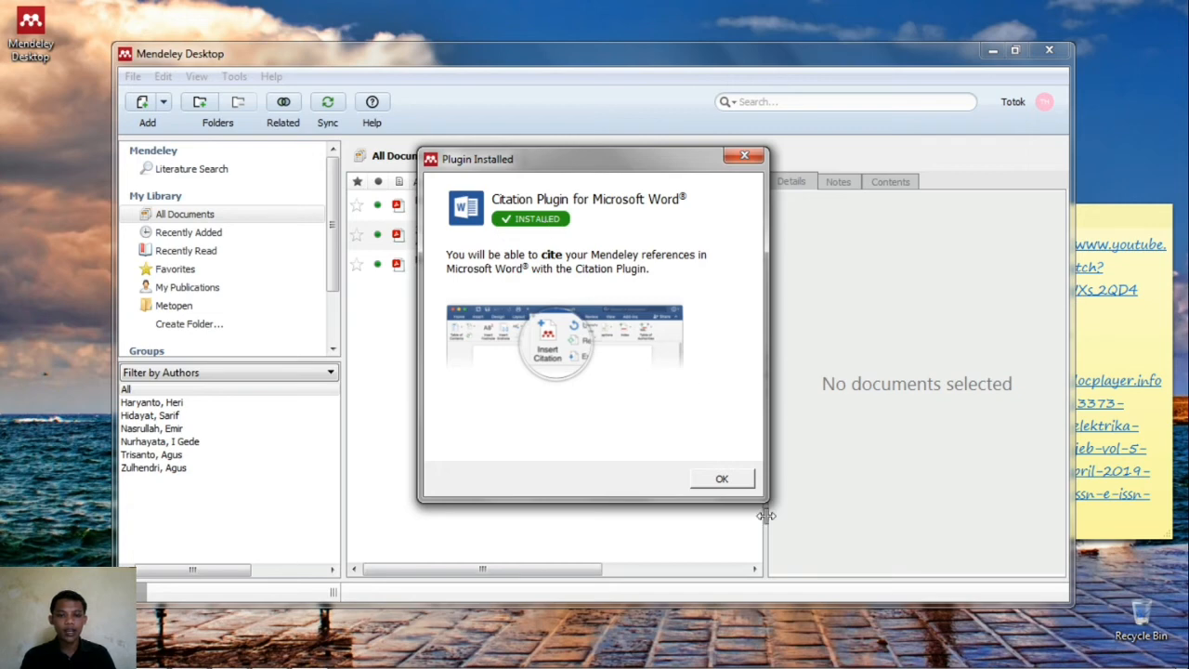
left_click(722, 479)
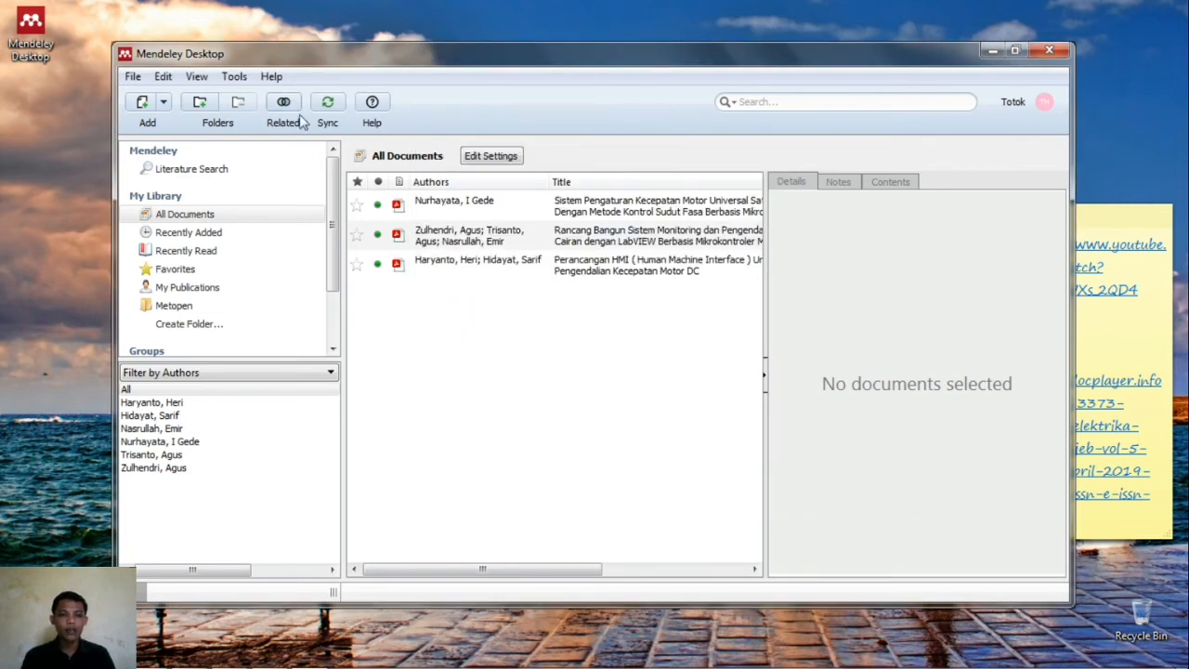
- Confirm in the Tools menu that the MS Word plugin is installed, then open Start
left_click(235, 78)
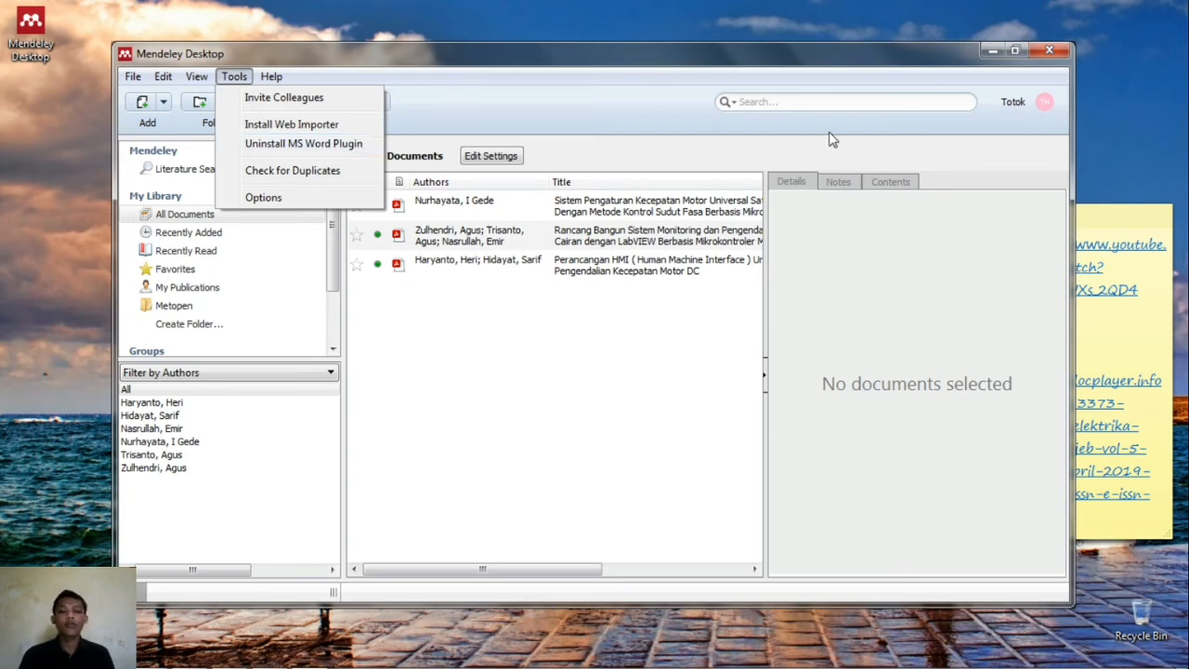
left_click(986, 46)
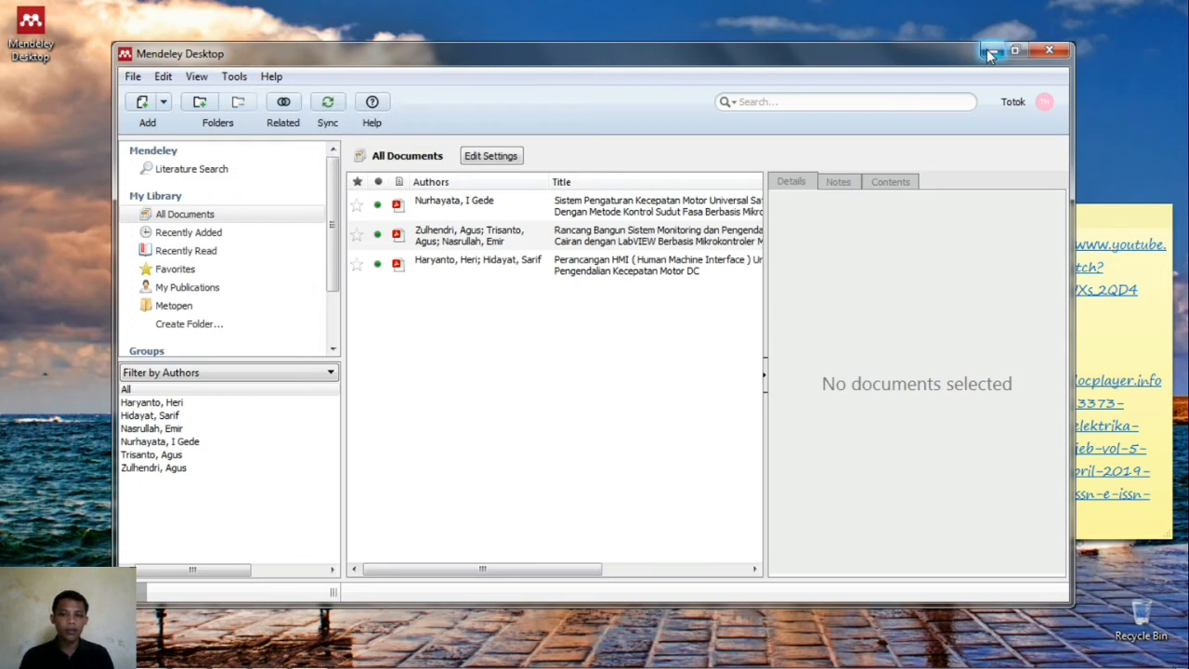
mouse_move(349, 666)
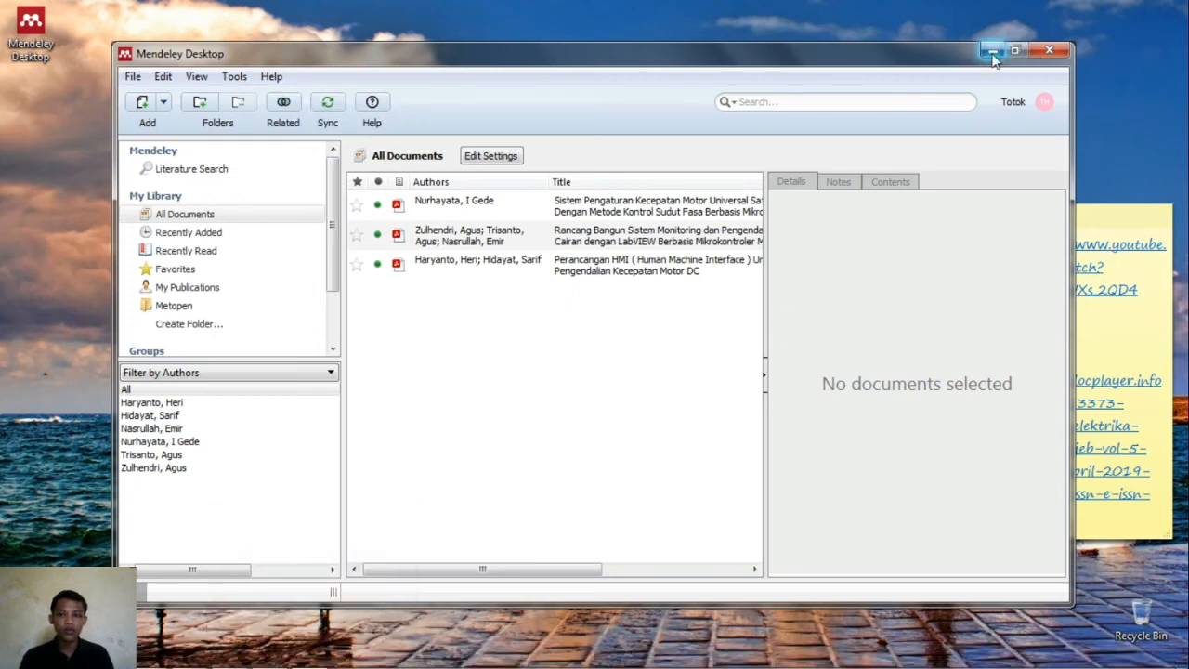
left_click(21, 656)
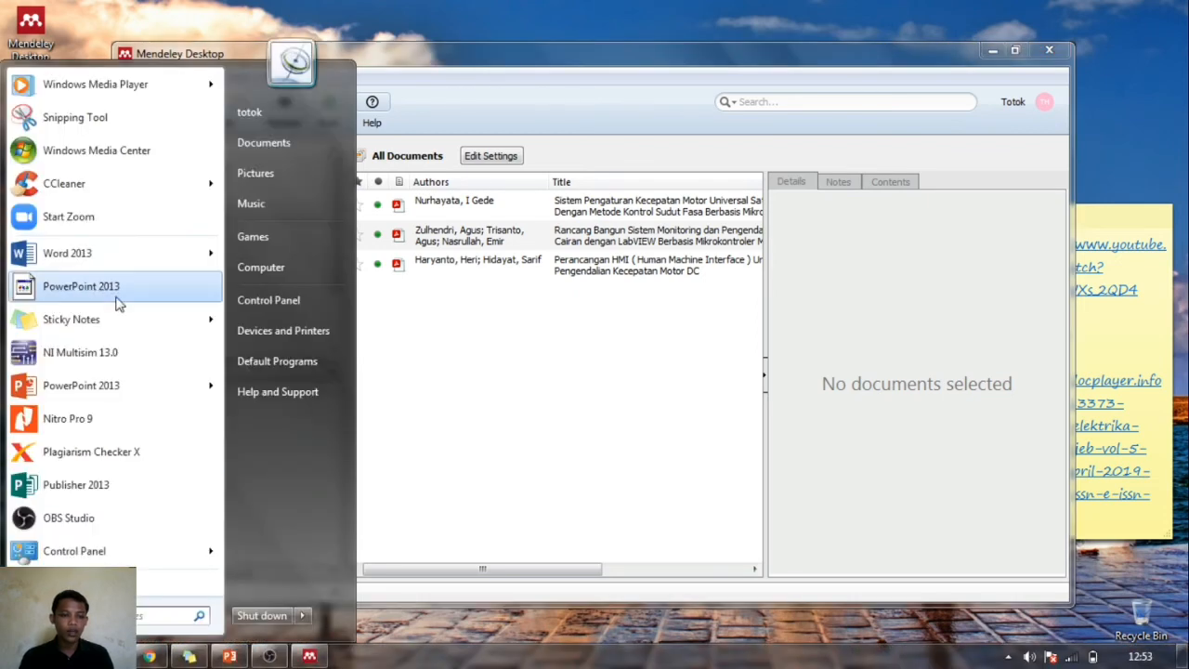
- Launch Word 2013, maximize its start screen, and create a blank document
left_click(119, 258)
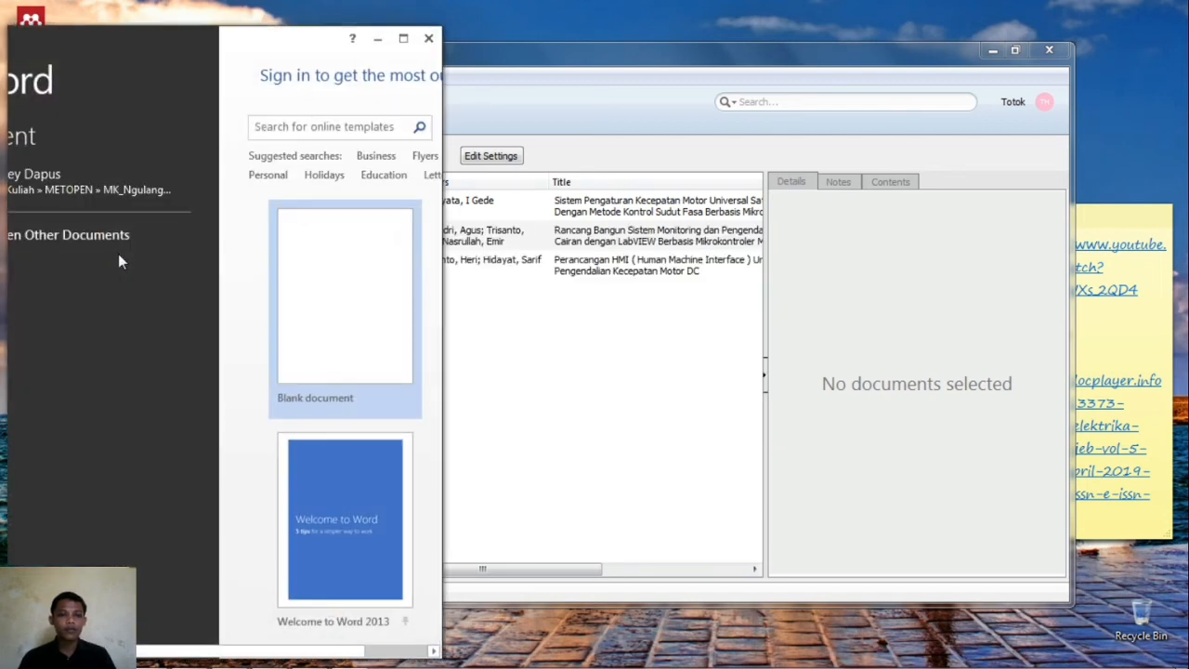
left_click(404, 38)
left_click(455, 132)
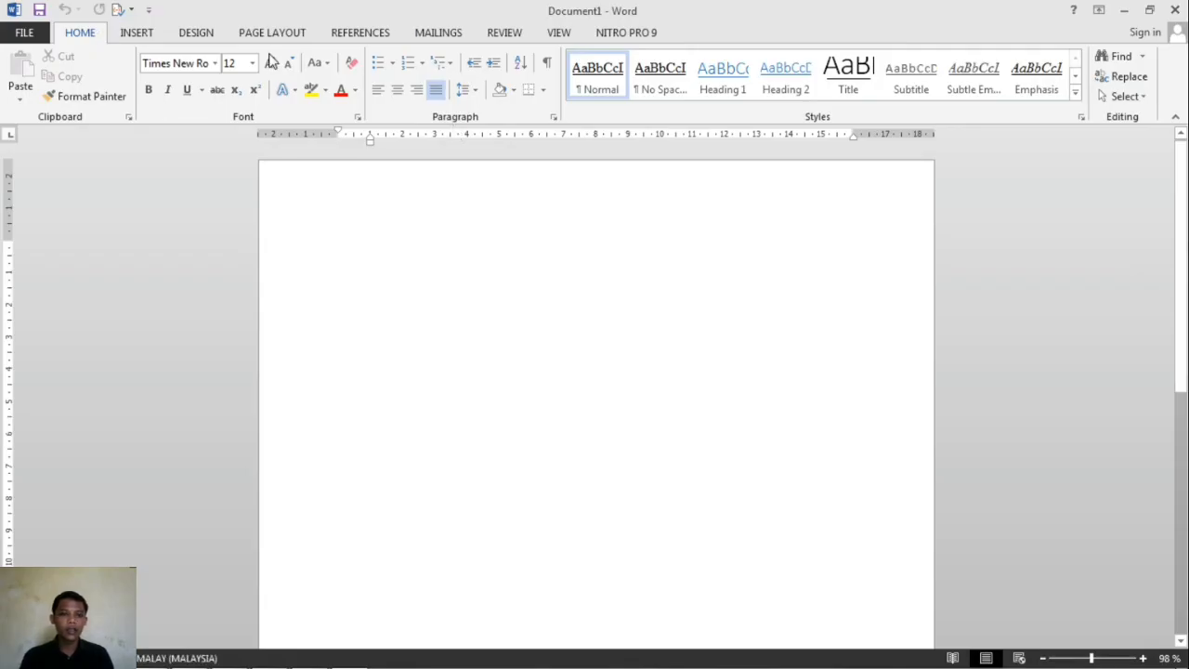
- Show Word's REFERENCES tab with the Mendeley tools, then switch back to Mendeley Desktop
left_click(361, 37)
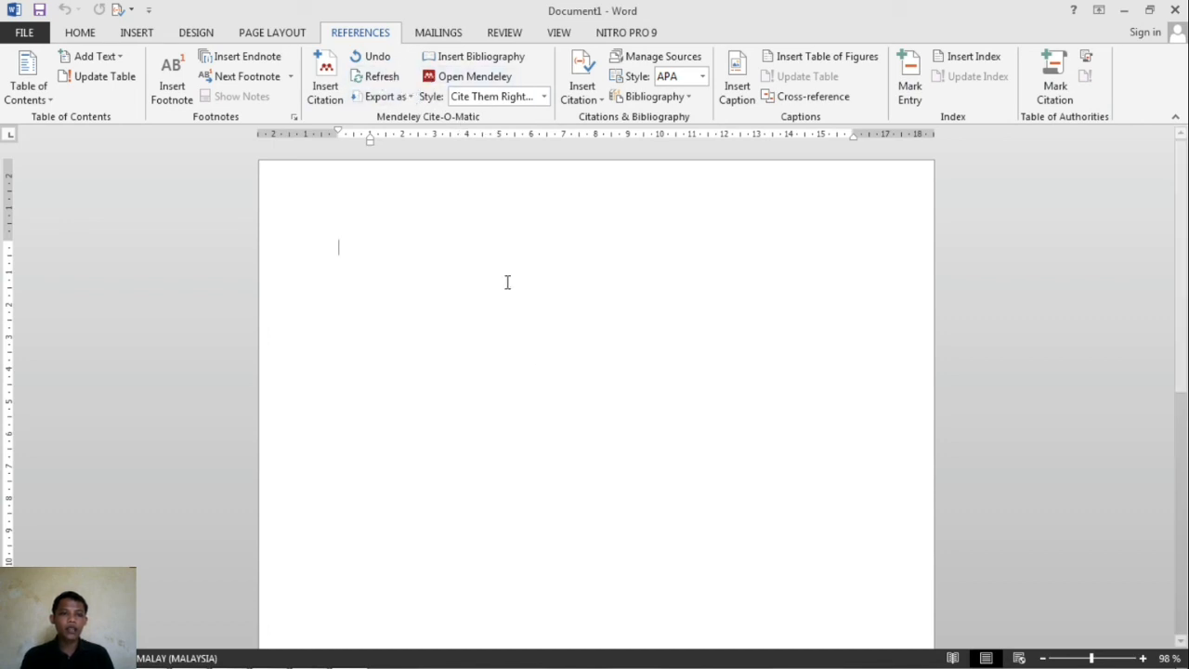
mouse_move(401, 657)
left_click(312, 656)
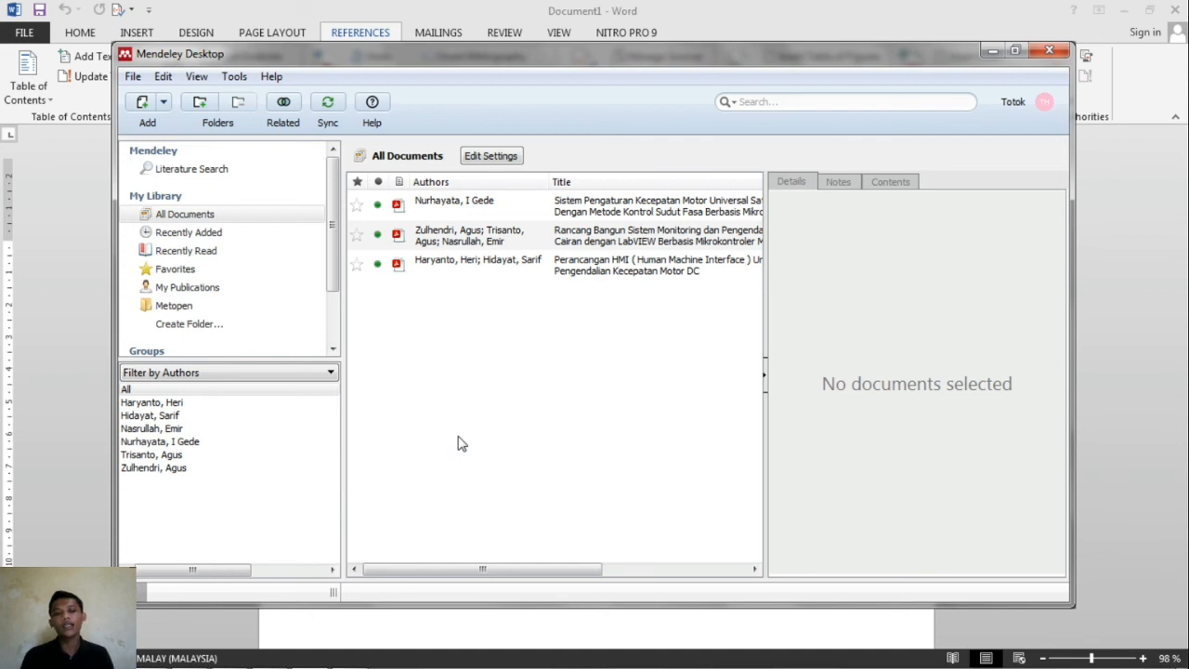
- Inspect the Perancangan HMI paper, then select all three library documents and delete them
left_click(494, 269)
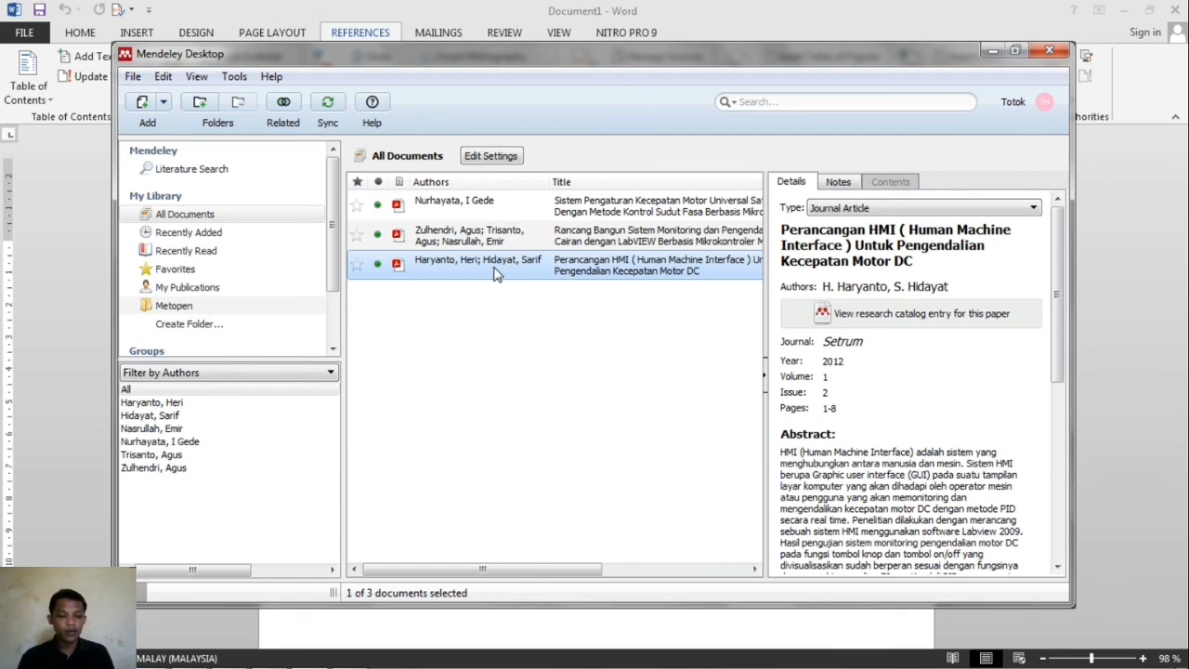
key("ctrl+a")
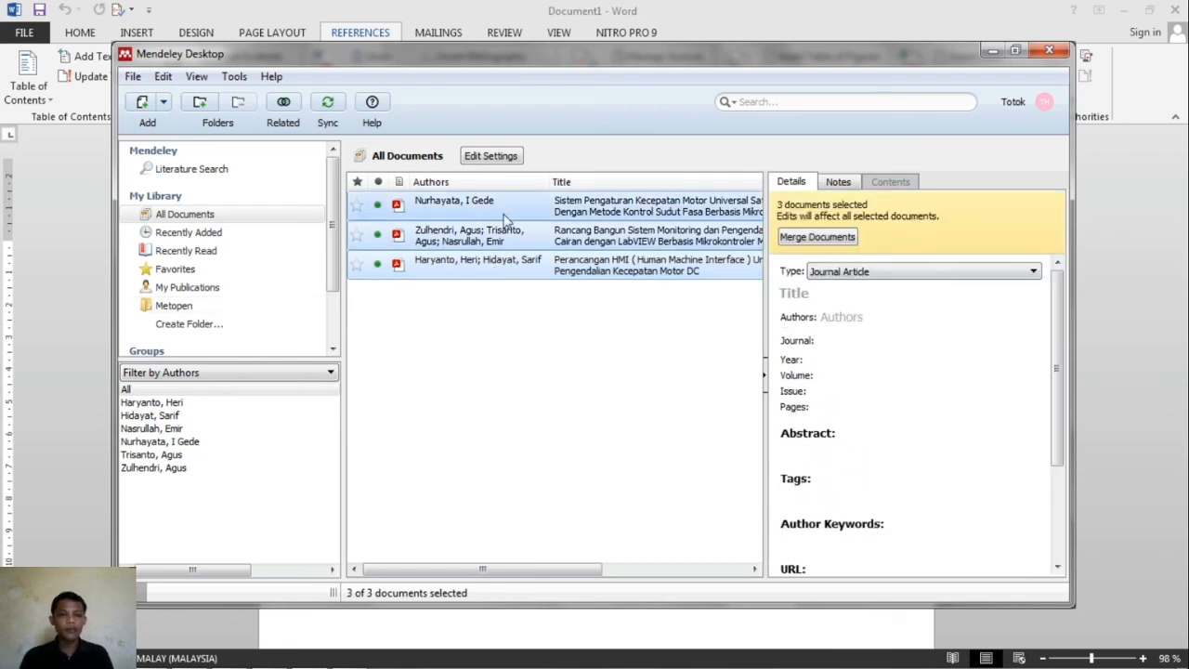
left_click(471, 320)
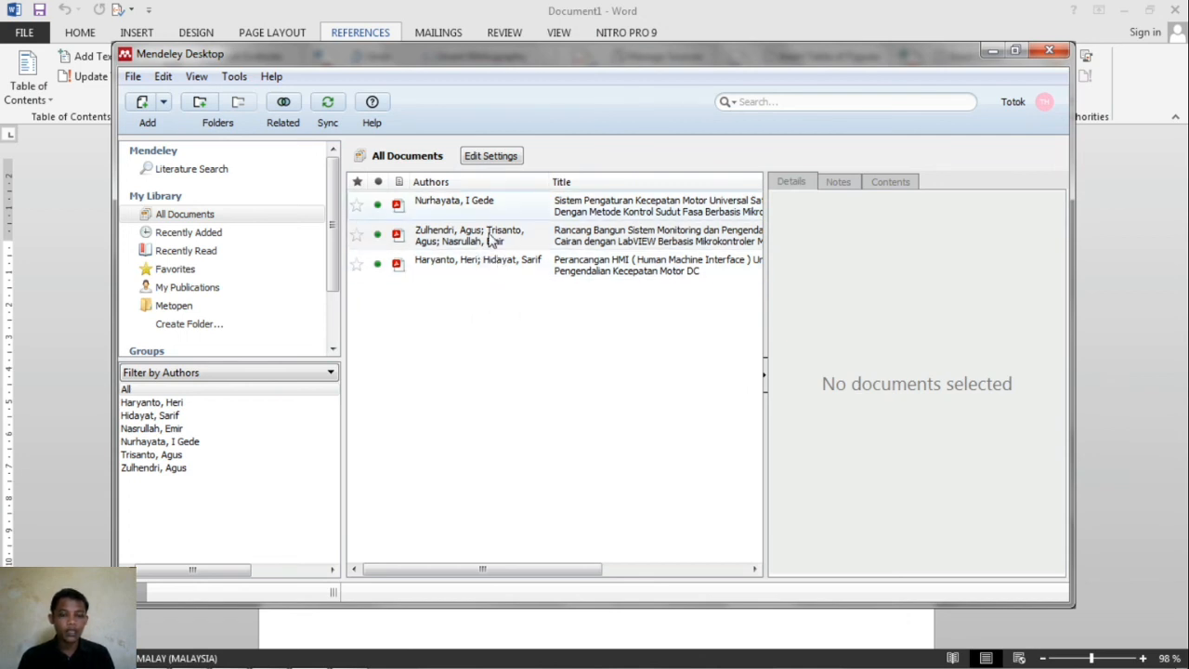
left_click(448, 211)
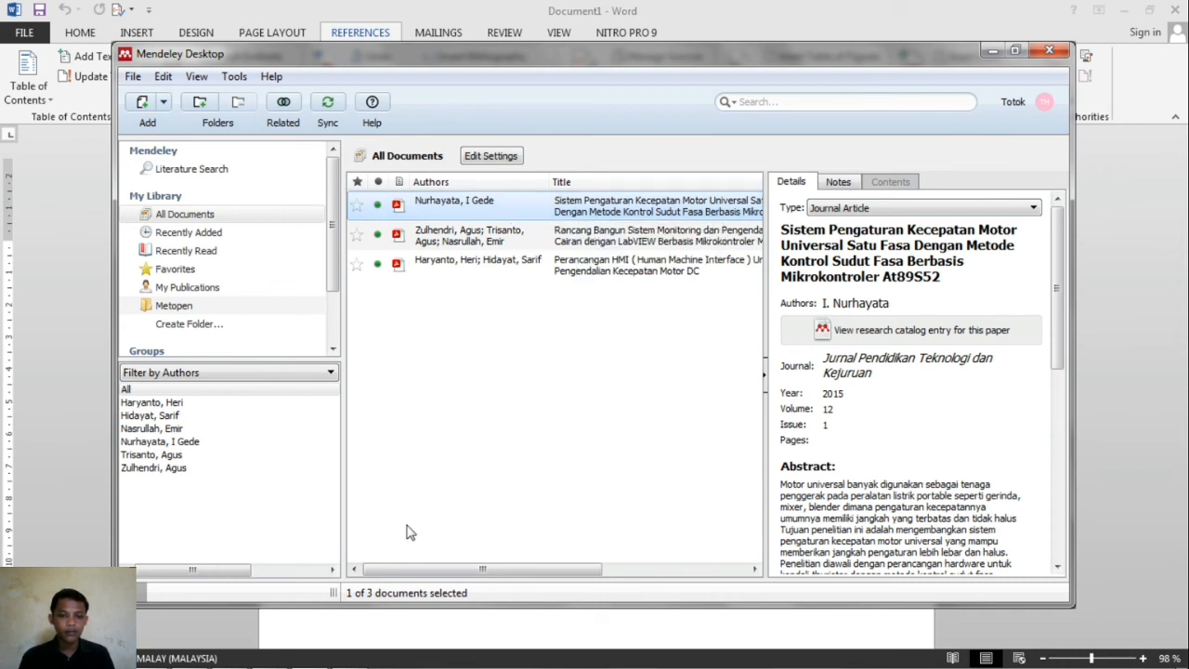
left_click(478, 271)
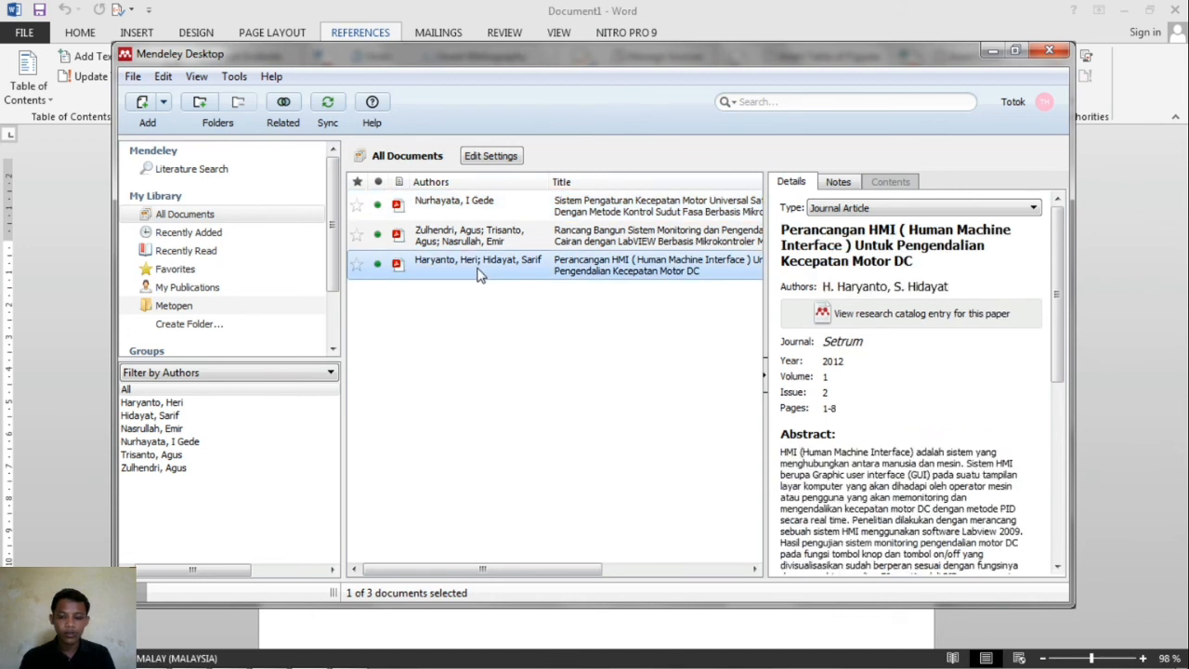
key("ctrl+a")
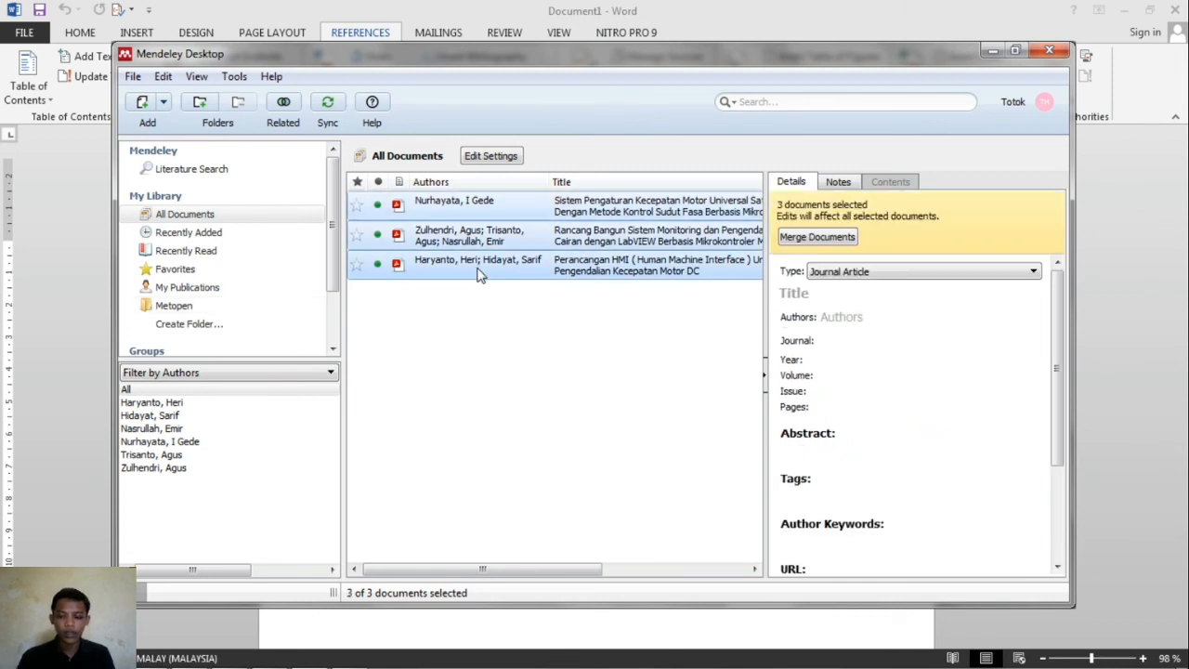
key("Delete")
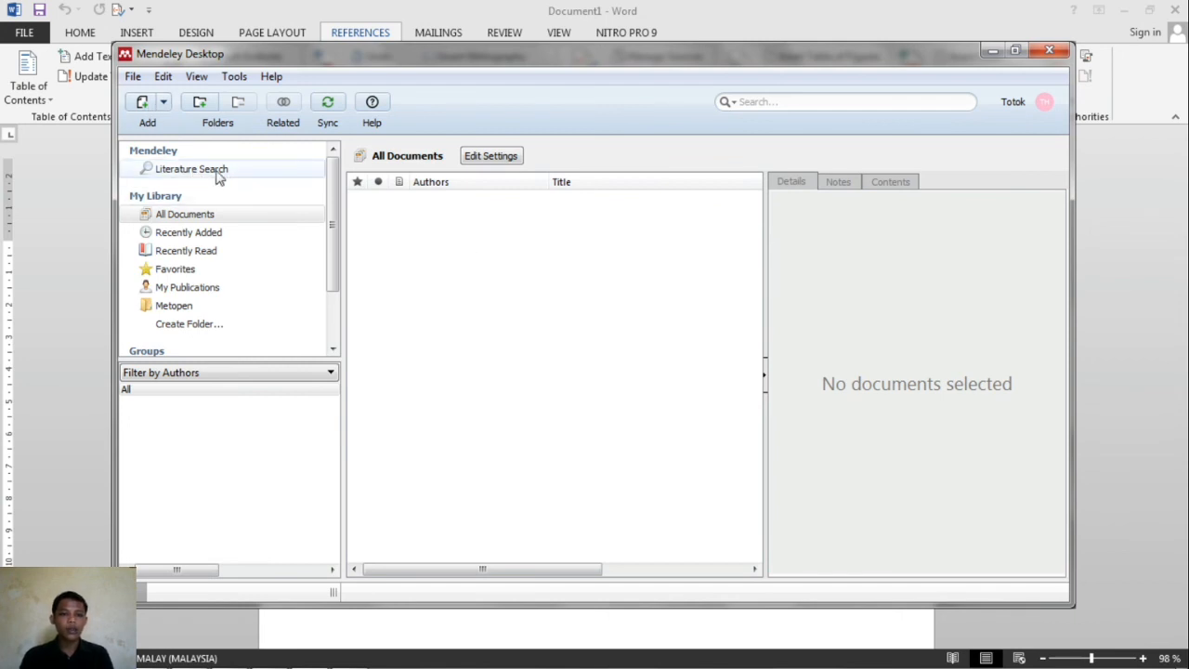
- Import the 3_Perancangan HMI PDF into the Mendeley library
left_click(142, 104)
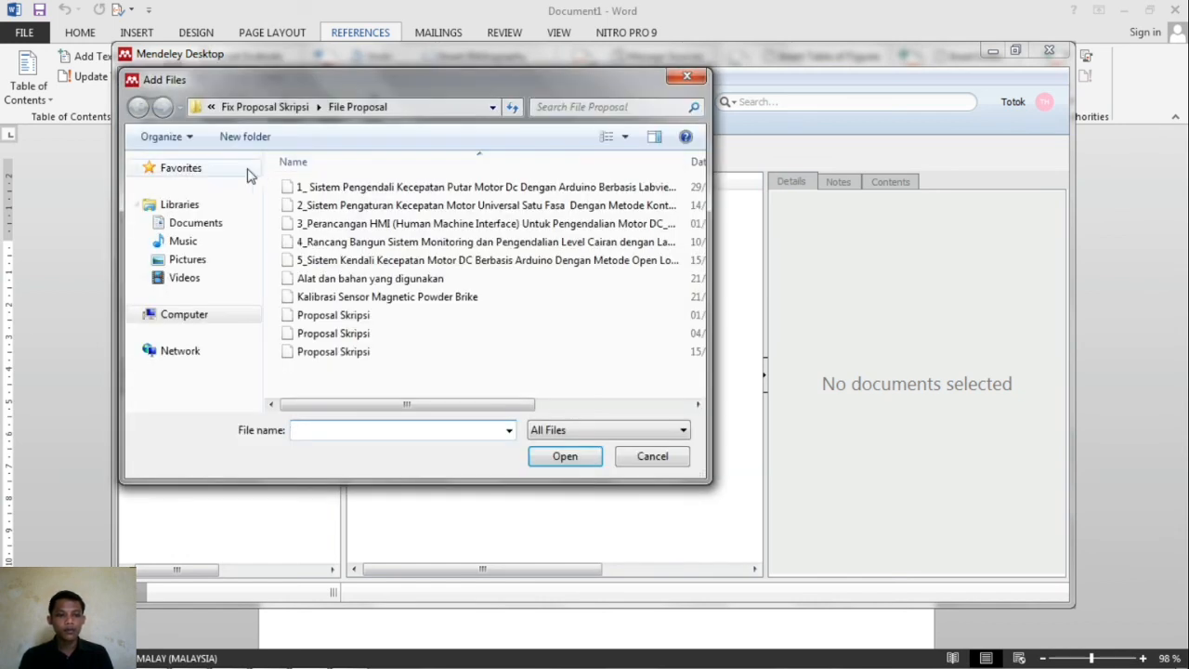
left_click(316, 227)
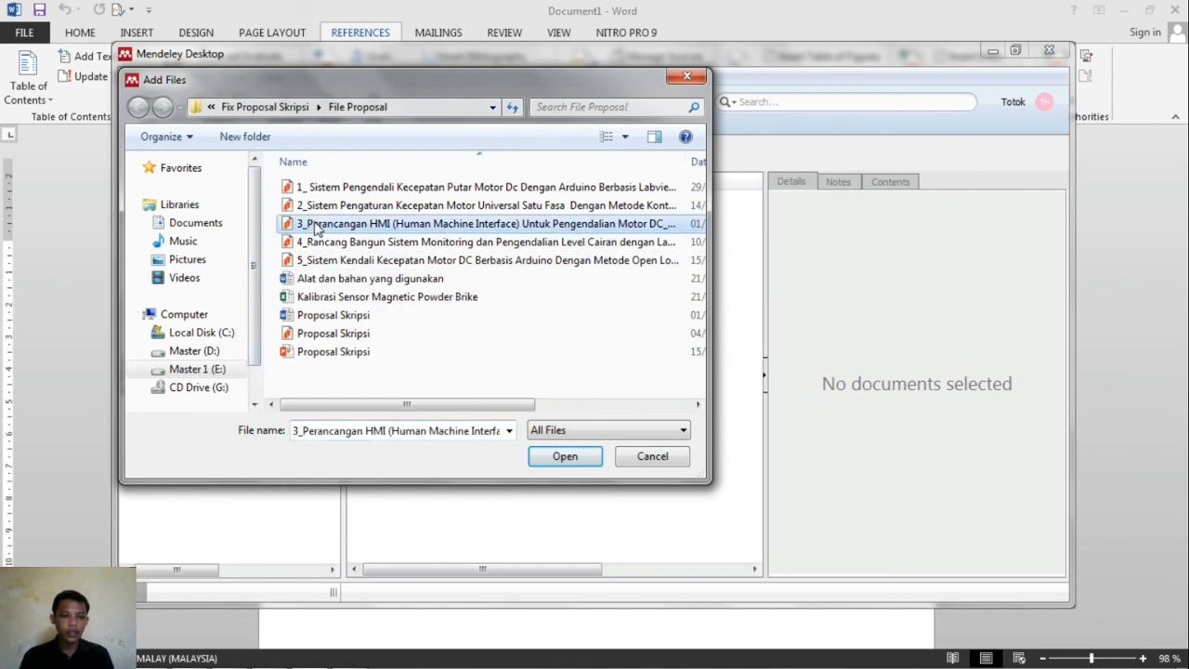
left_click(564, 456)
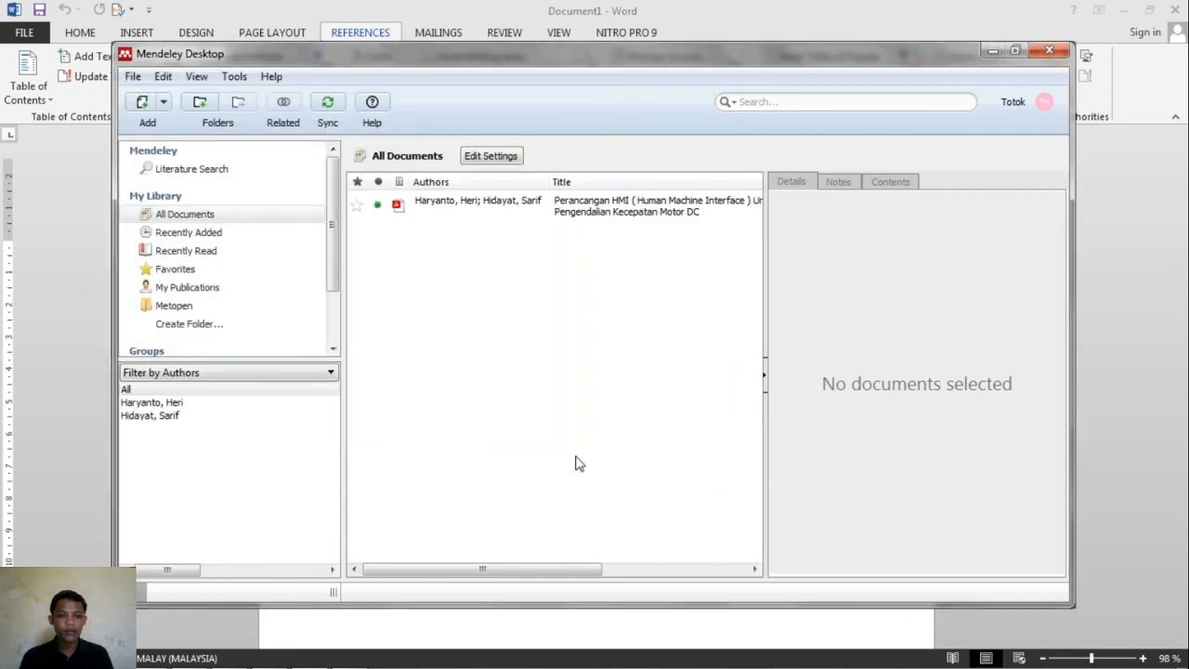
- Check the imported paper's details, then return to the blank Word Document1
left_click(609, 206)
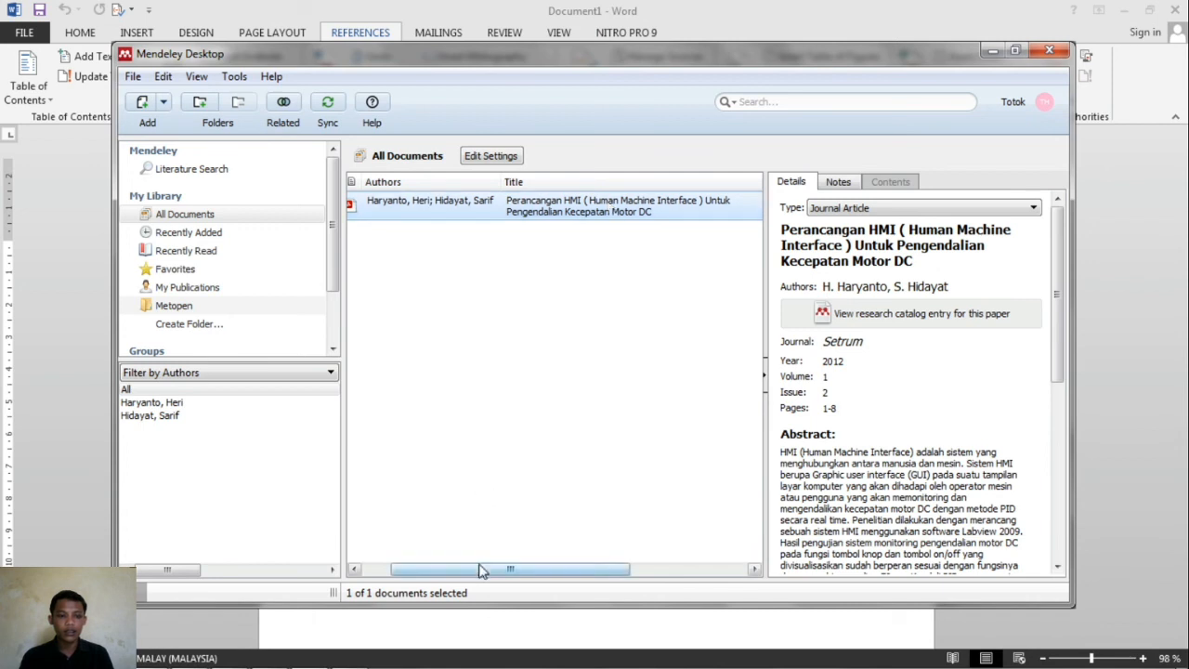
left_click_drag(483, 568, 423, 569)
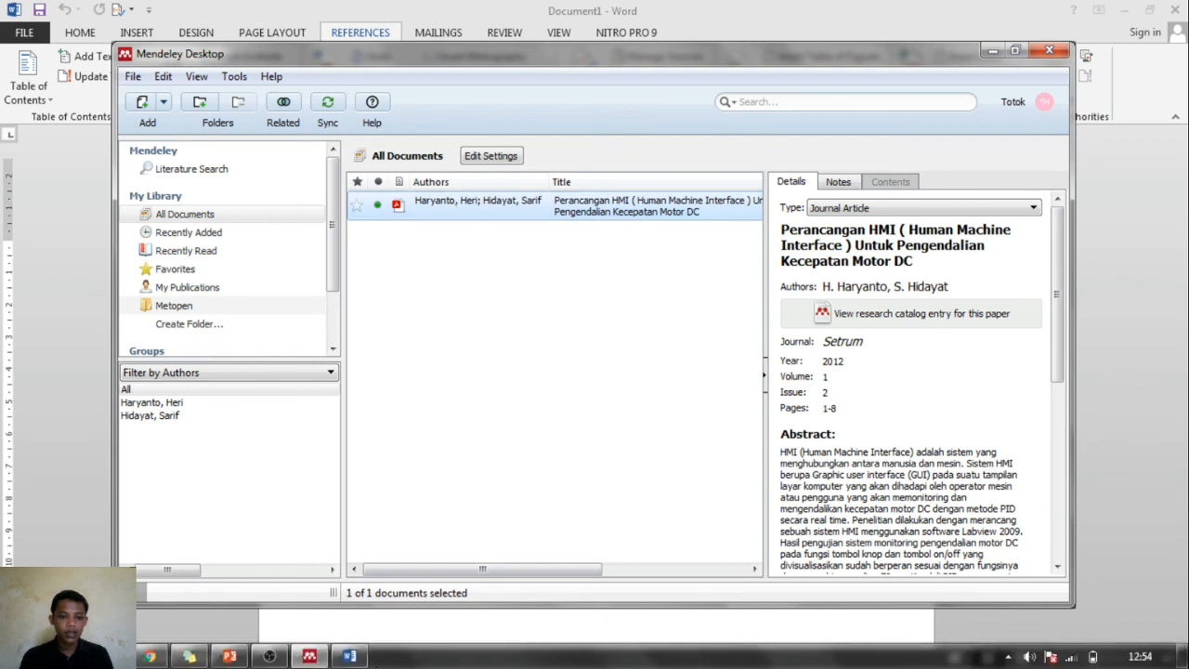
left_click(347, 656)
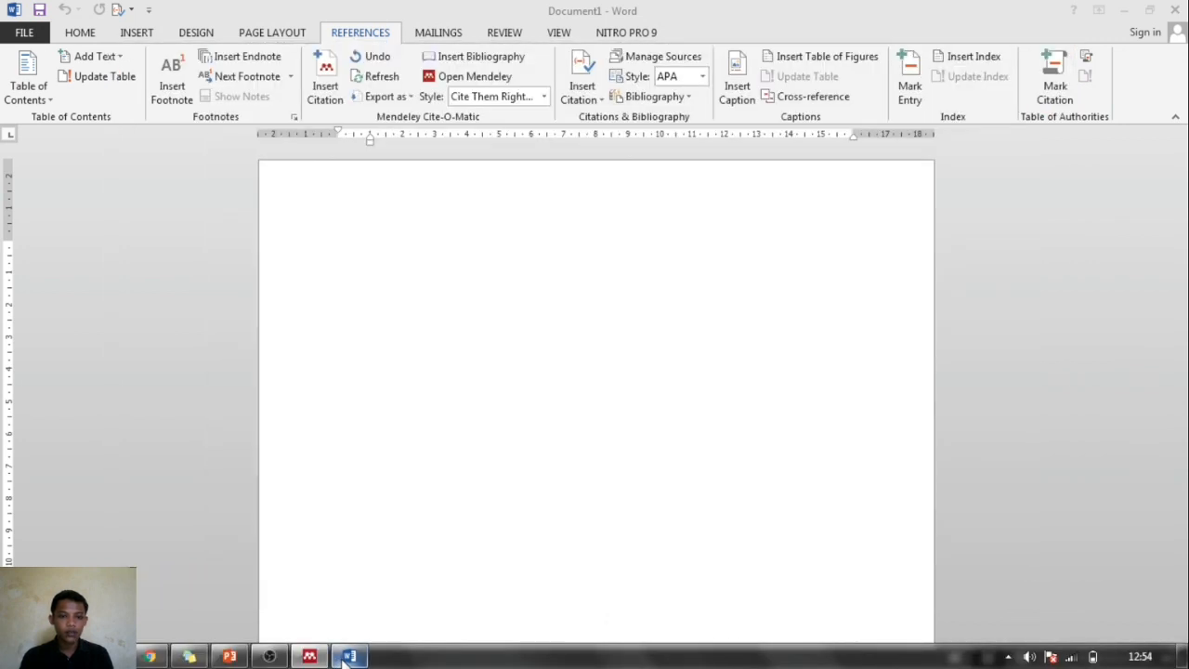
- Type 'blabalaallllll' on the page's first line and start a Mendeley citation search
left_click(367, 265)
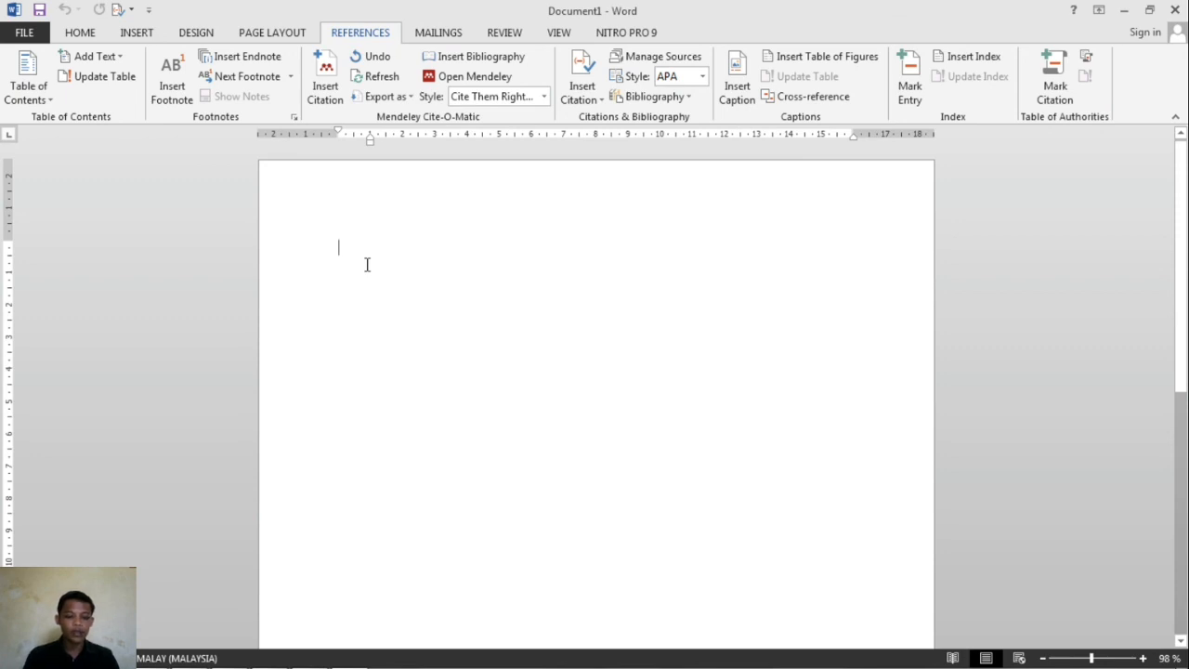
type("bla")
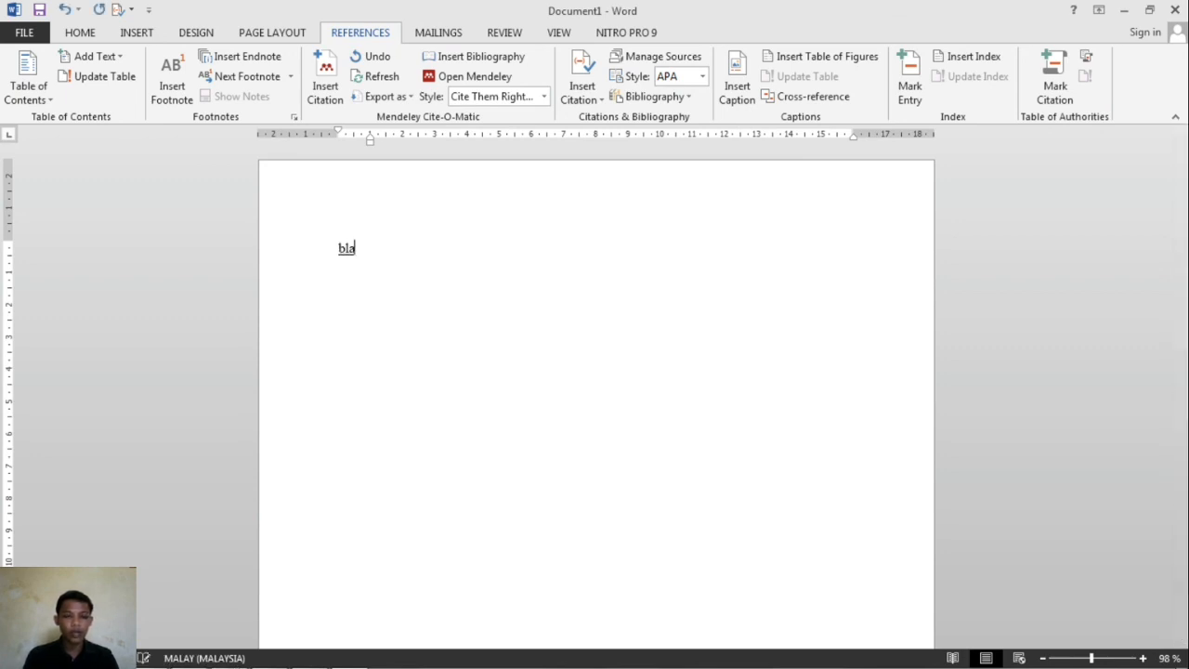
type("balaallllll")
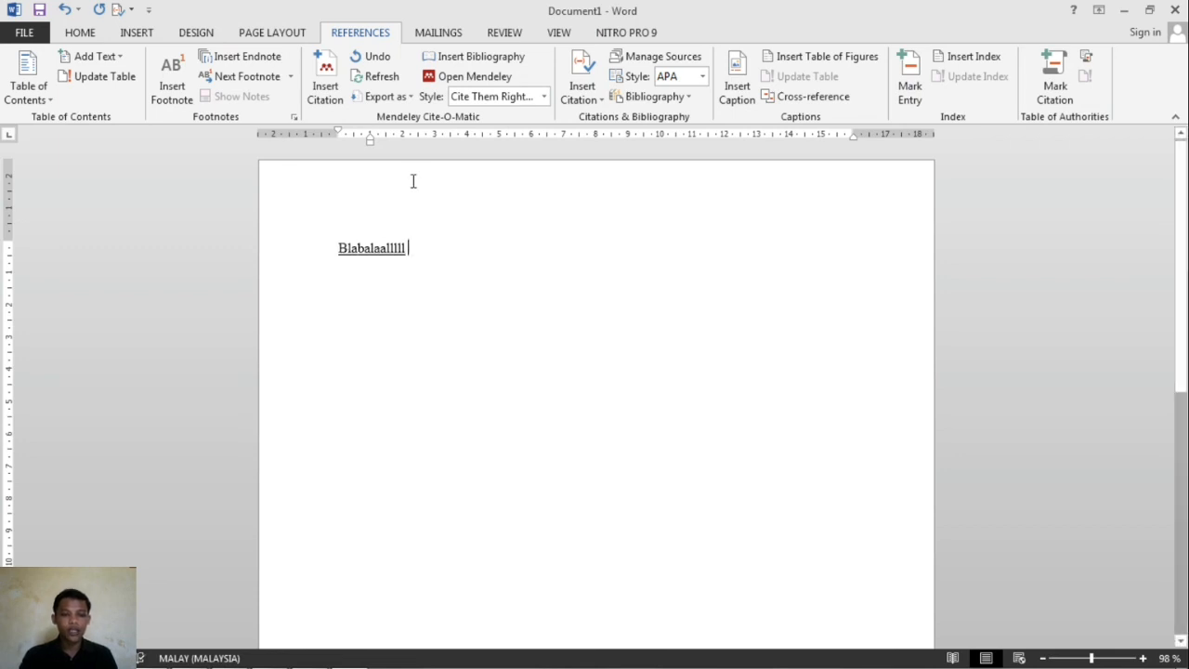
left_click(327, 89)
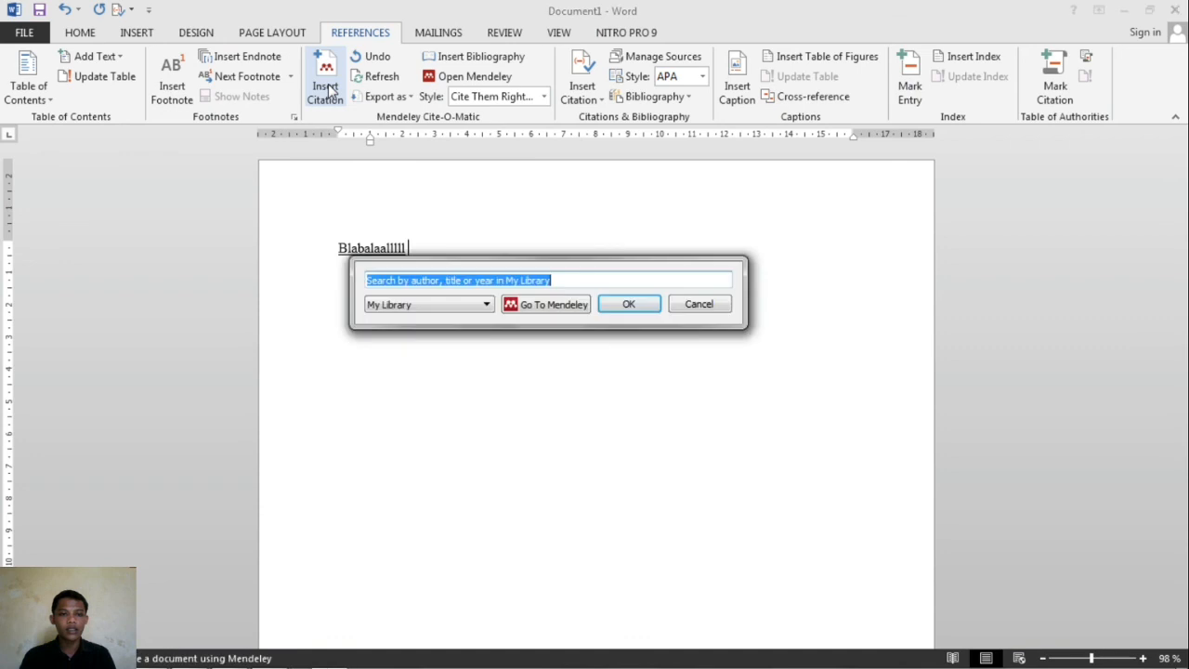
- Cite the Perancangan HMI paper from Mendeley, adding (Haryanto and Hidayat, 2012) after the line
left_click(582, 279)
left_click(550, 312)
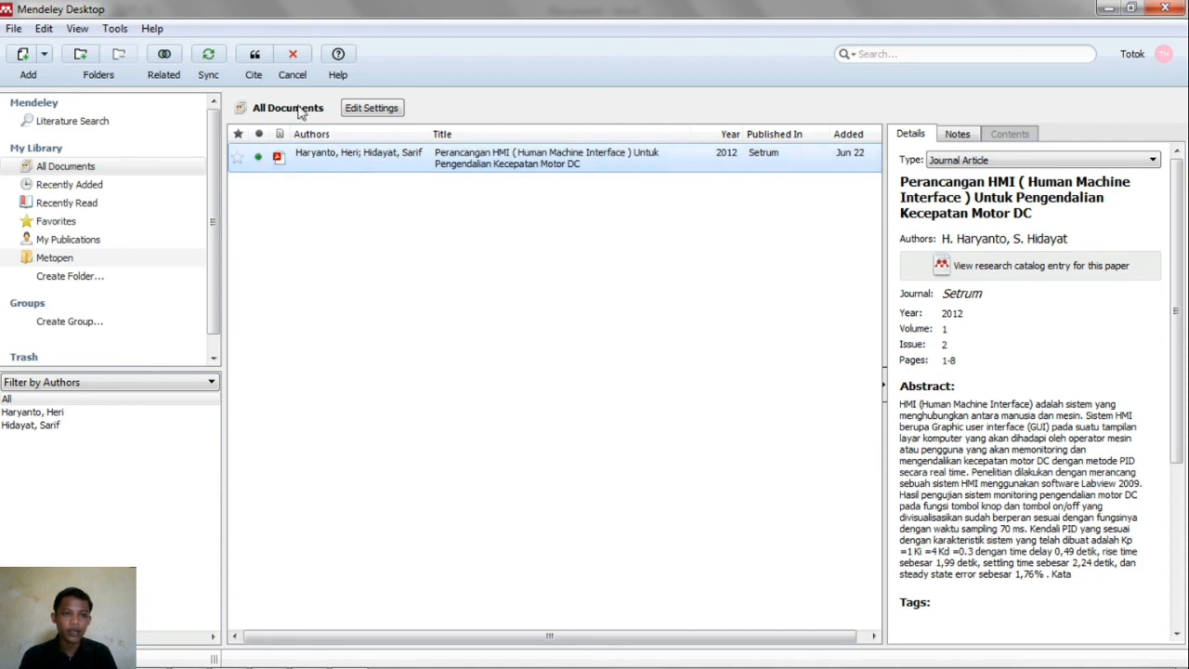
left_click(253, 60)
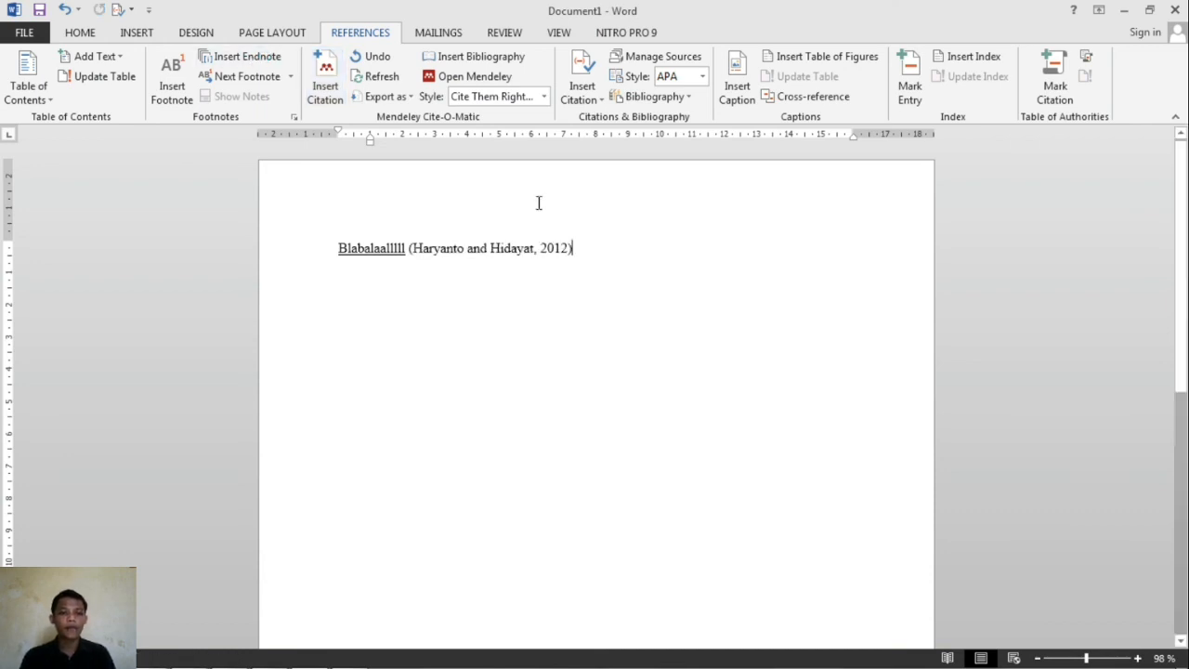
left_click_drag(573, 249, 441, 249)
- Insert the Mendeley bibliography for Haryanto and Hidayat's 2012 paper on a new line below the citation
left_click(595, 246)
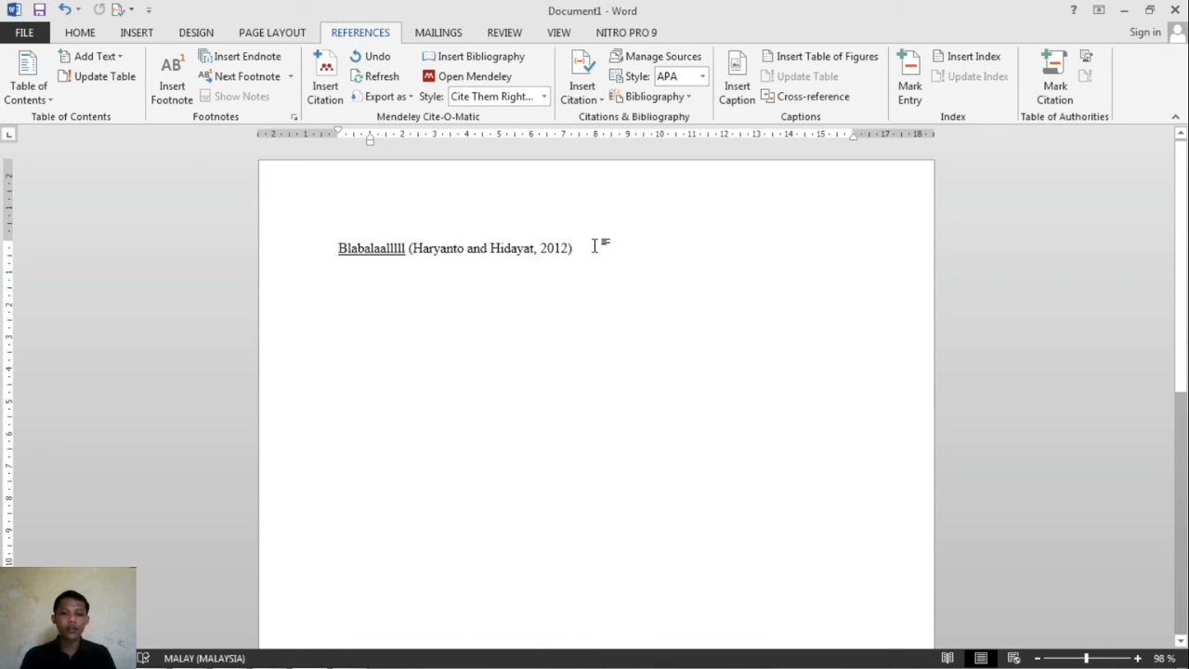
key("Return")
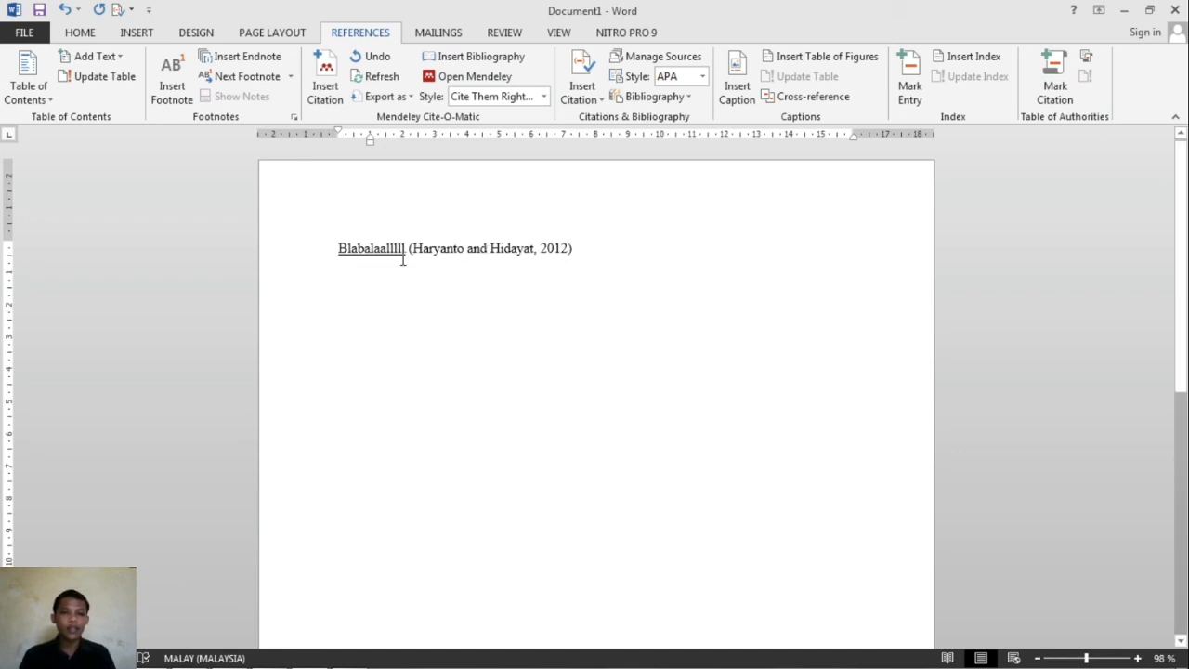
left_click(495, 57)
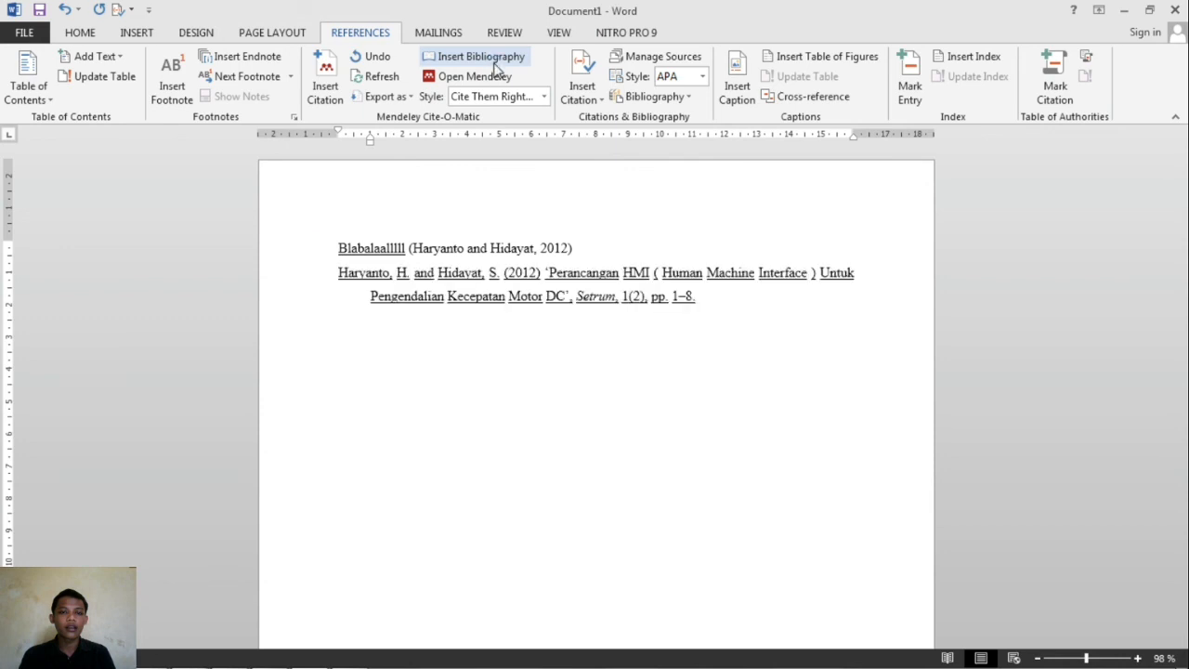
left_click(721, 305)
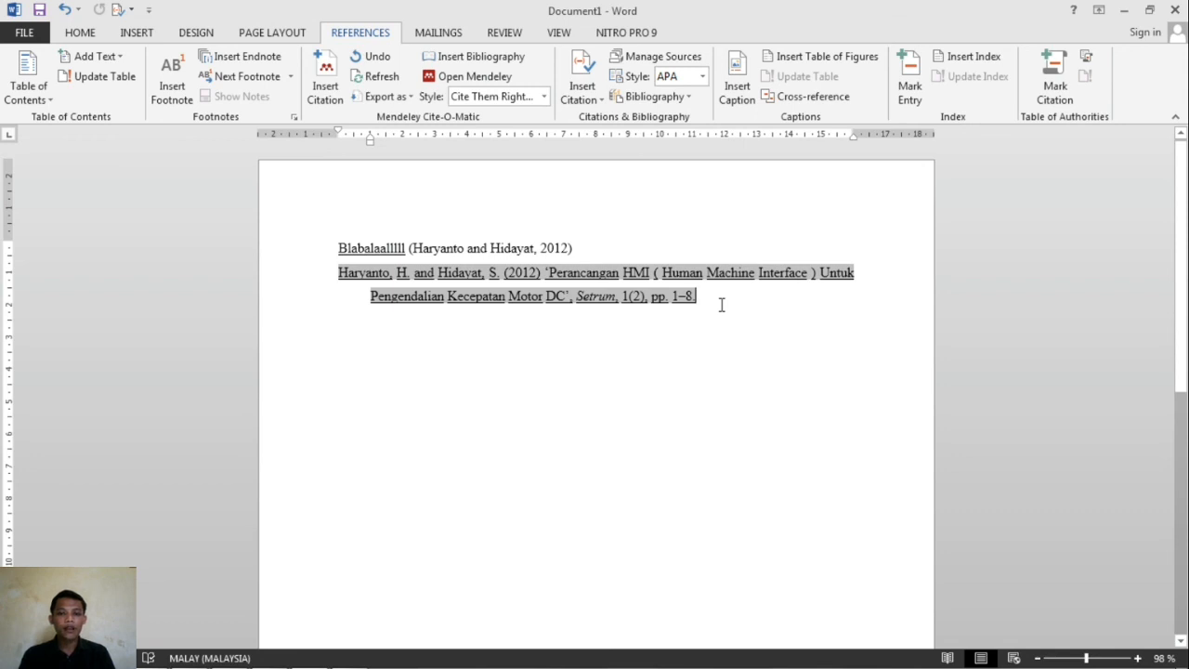
left_click(668, 331)
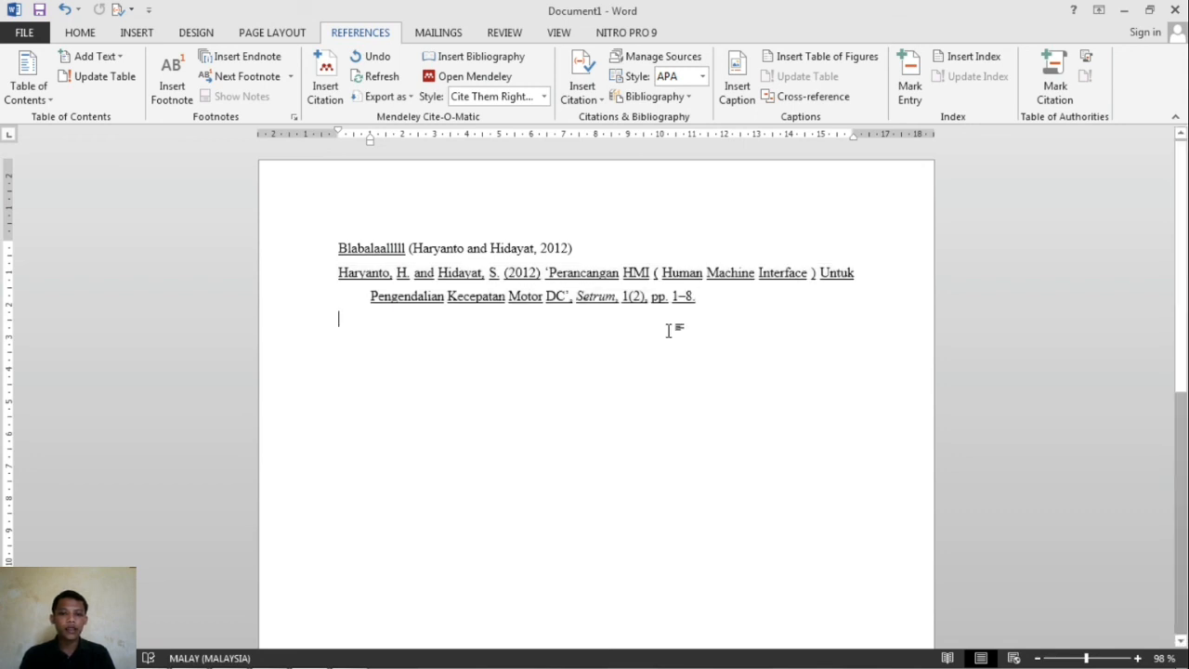